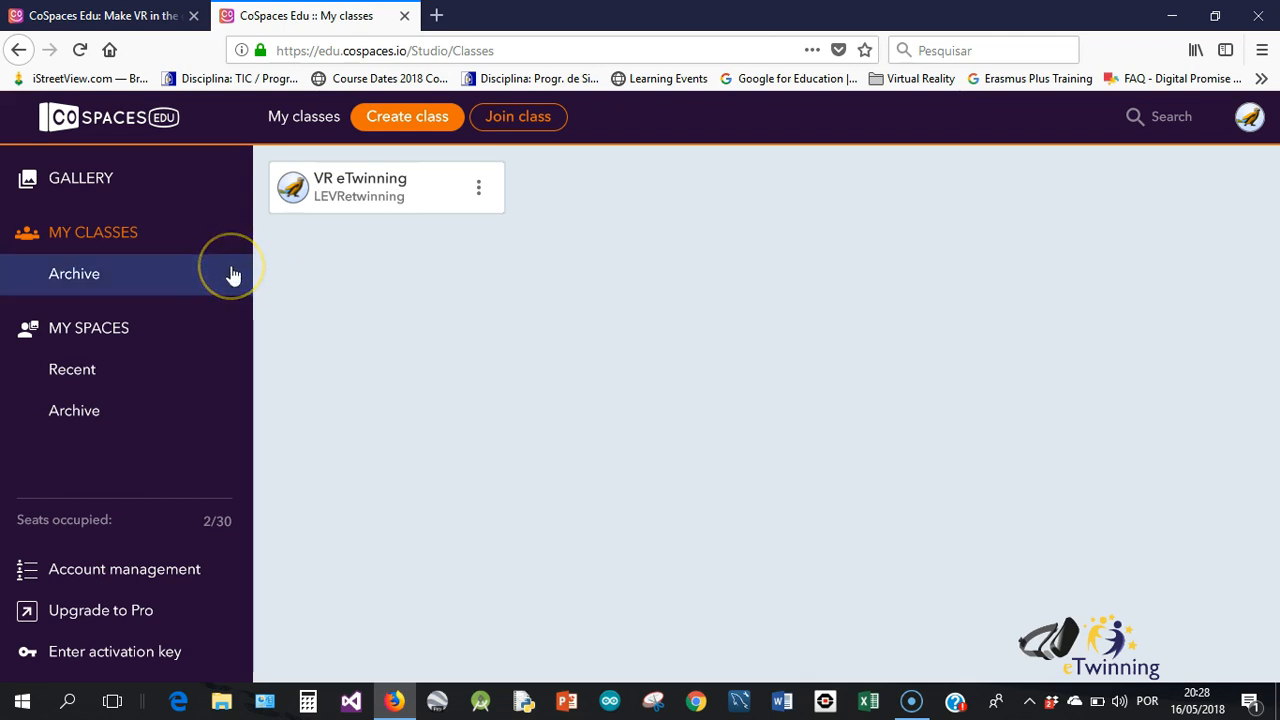
# - Show the personal spaces overview and decline saving the account credentials in the browser
pyautogui.click(120, 330)
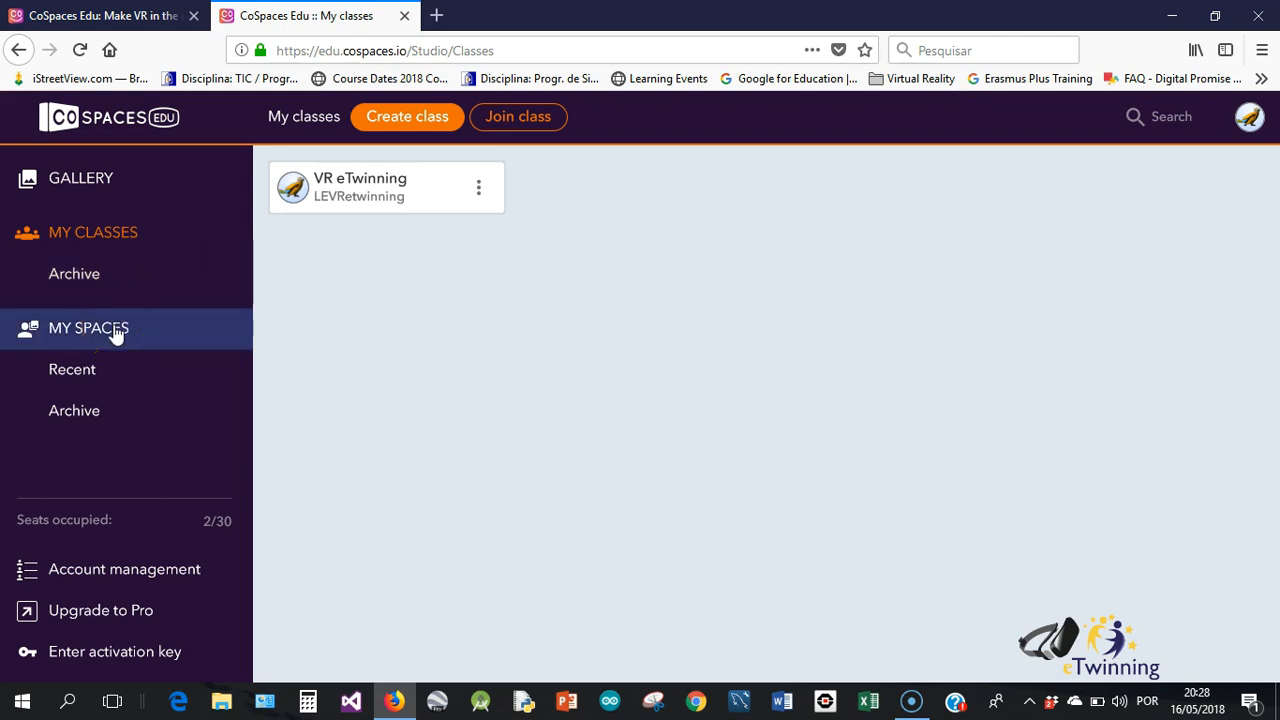
pyautogui.click(86, 325)
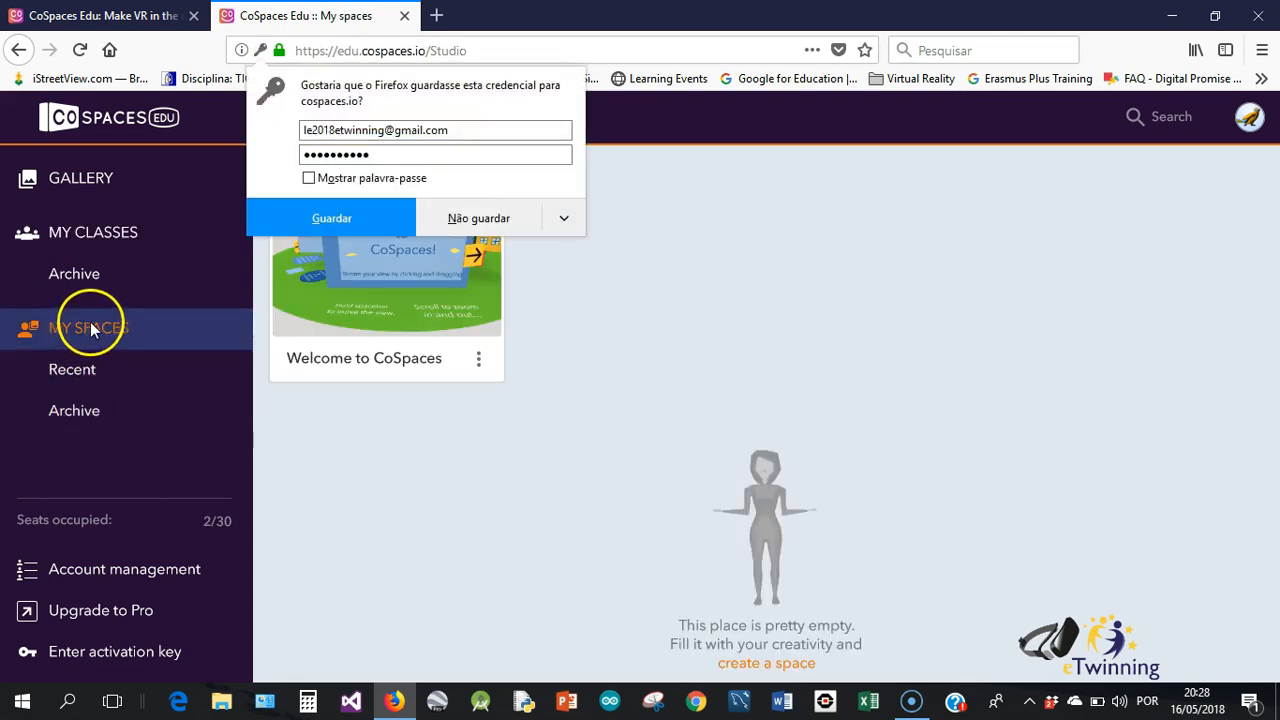
pyautogui.click(448, 219)
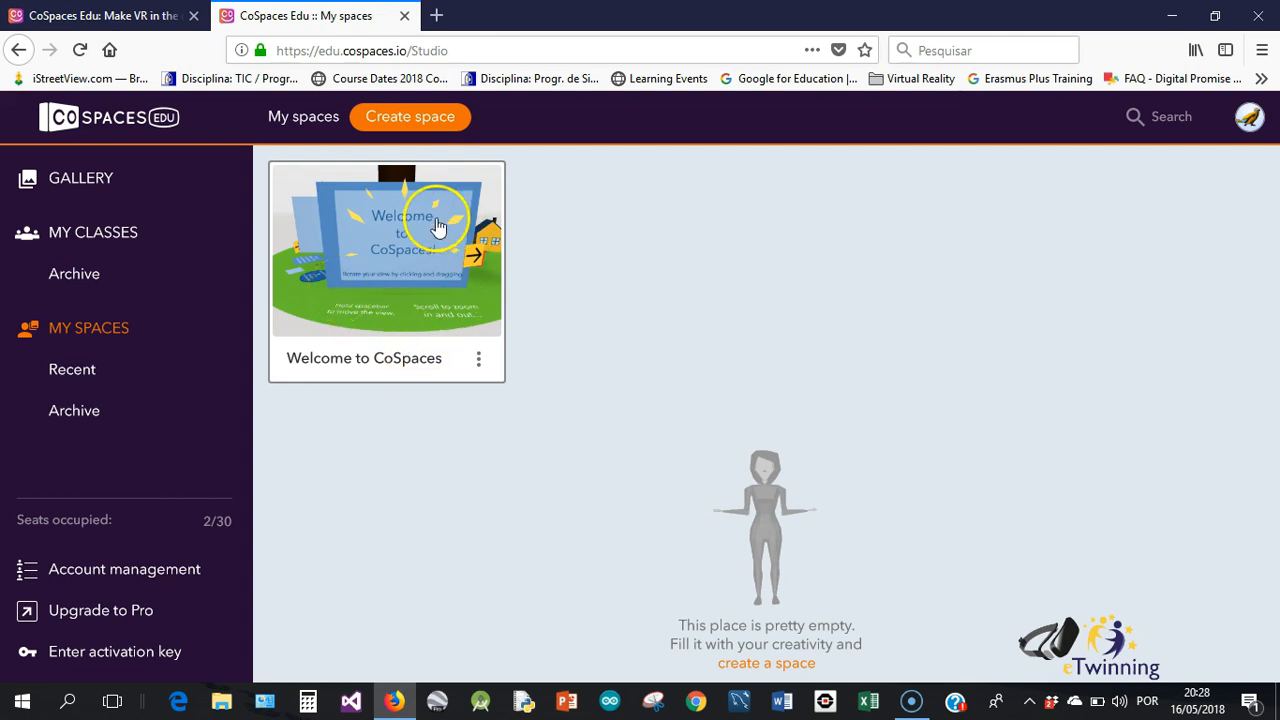
# - Delete the "Welcome to CoSpaces" space and refresh the list of personal spaces
pyautogui.click(479, 360)
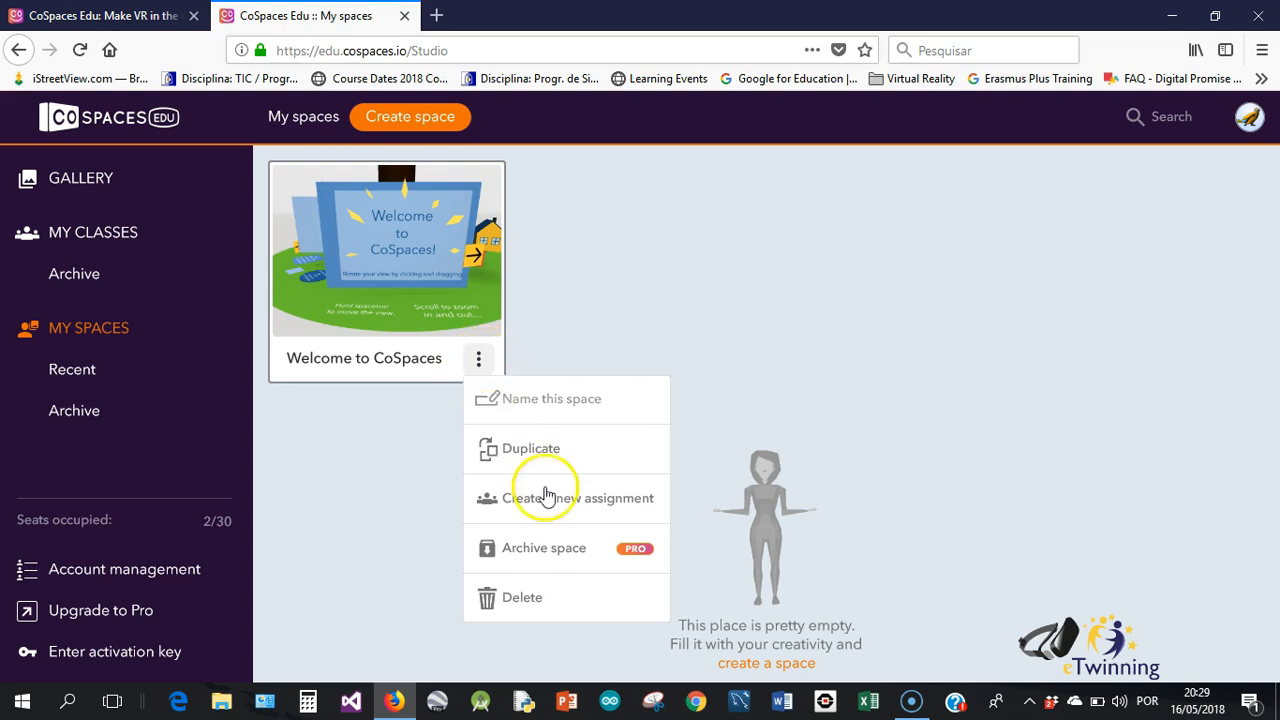
pyautogui.click(522, 599)
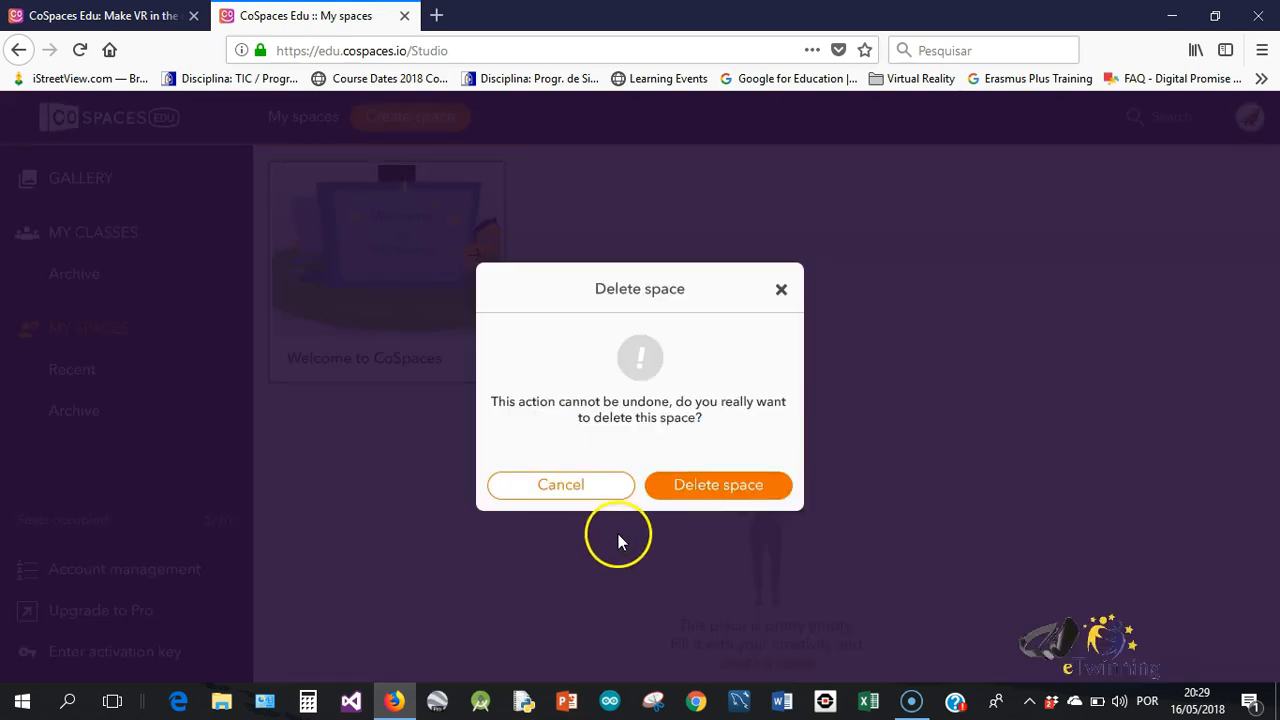
pyautogui.click(720, 486)
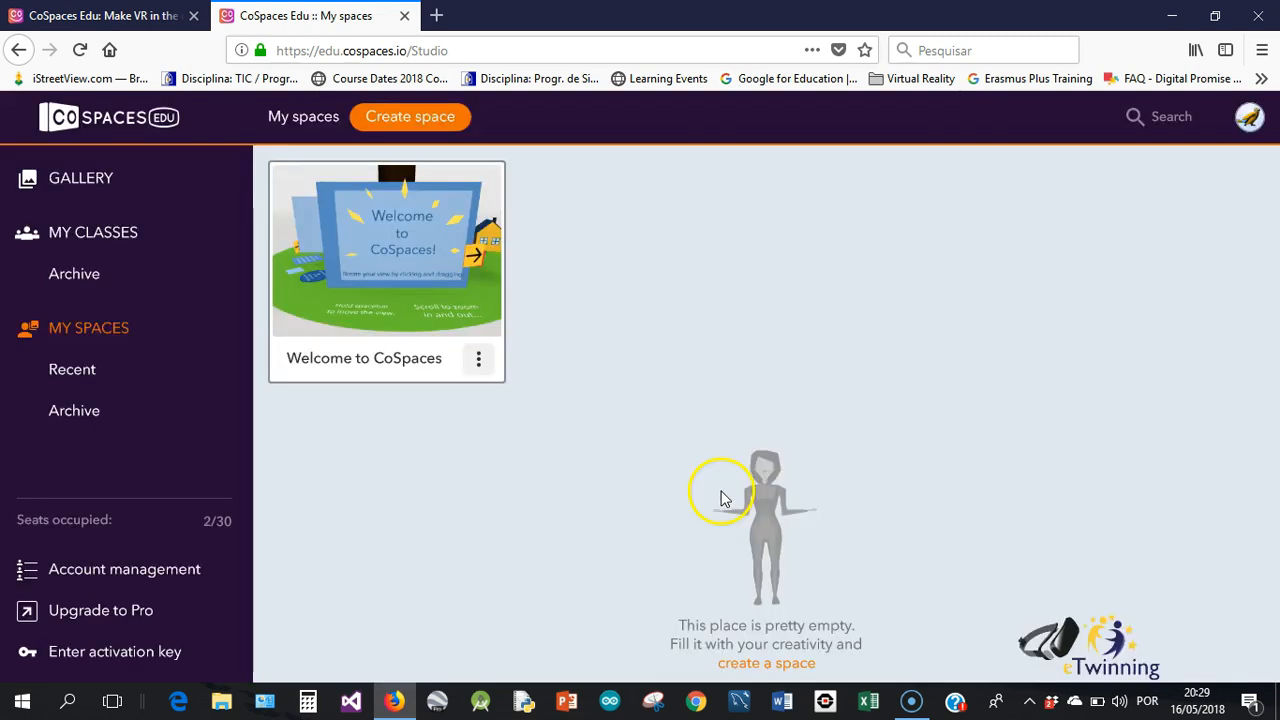
pyautogui.click(117, 337)
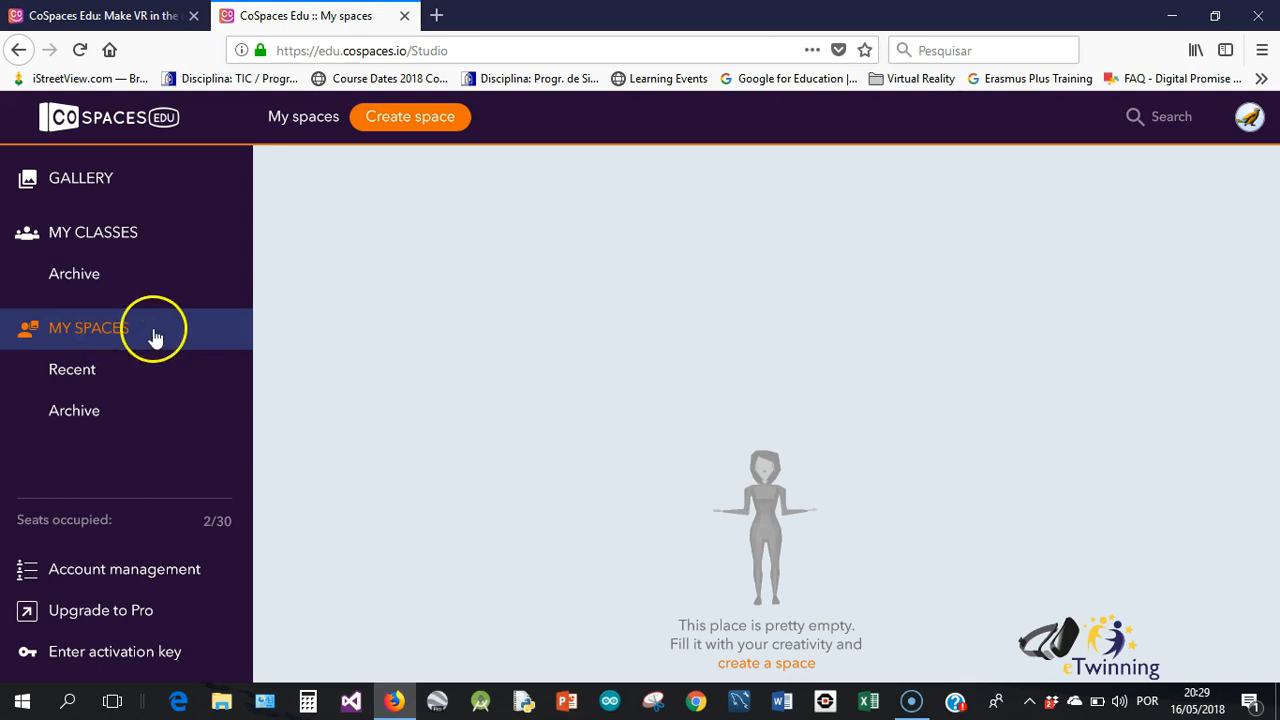
# - Create a new empty space, decline saving the account credentials, and select the camera in the scene
pyautogui.click(415, 117)
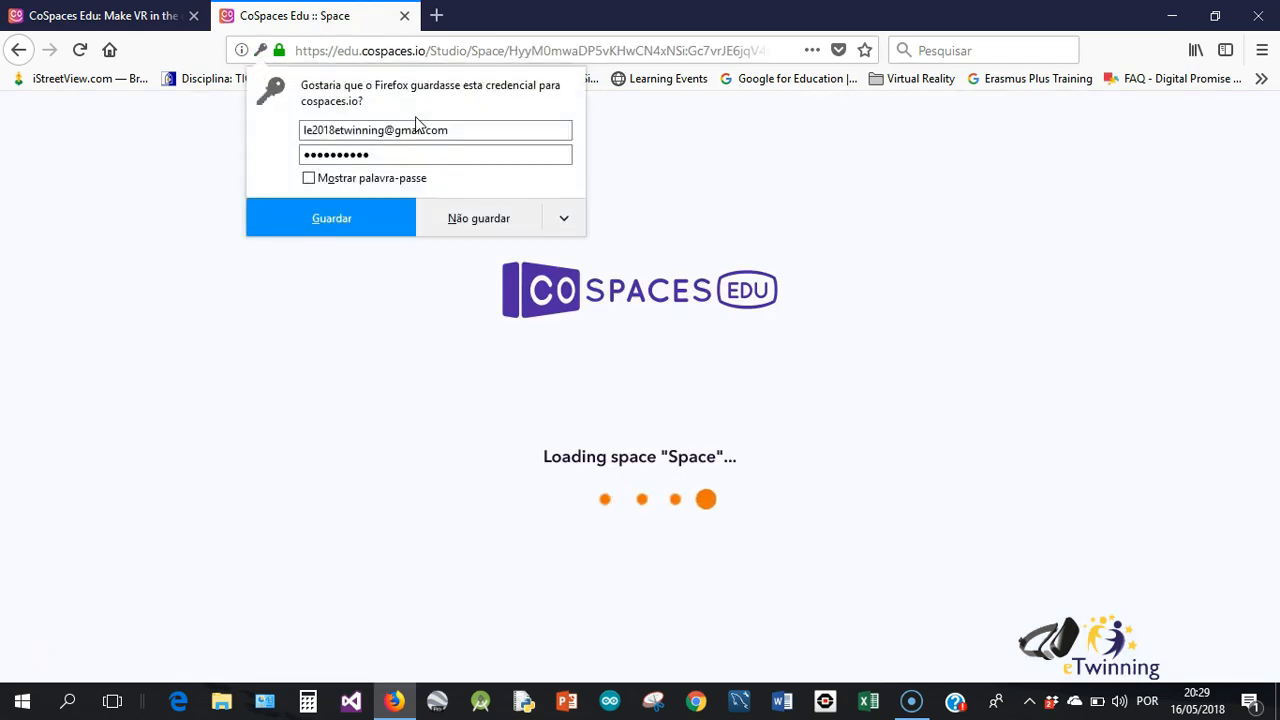
pyautogui.click(440, 157)
pyautogui.click(479, 221)
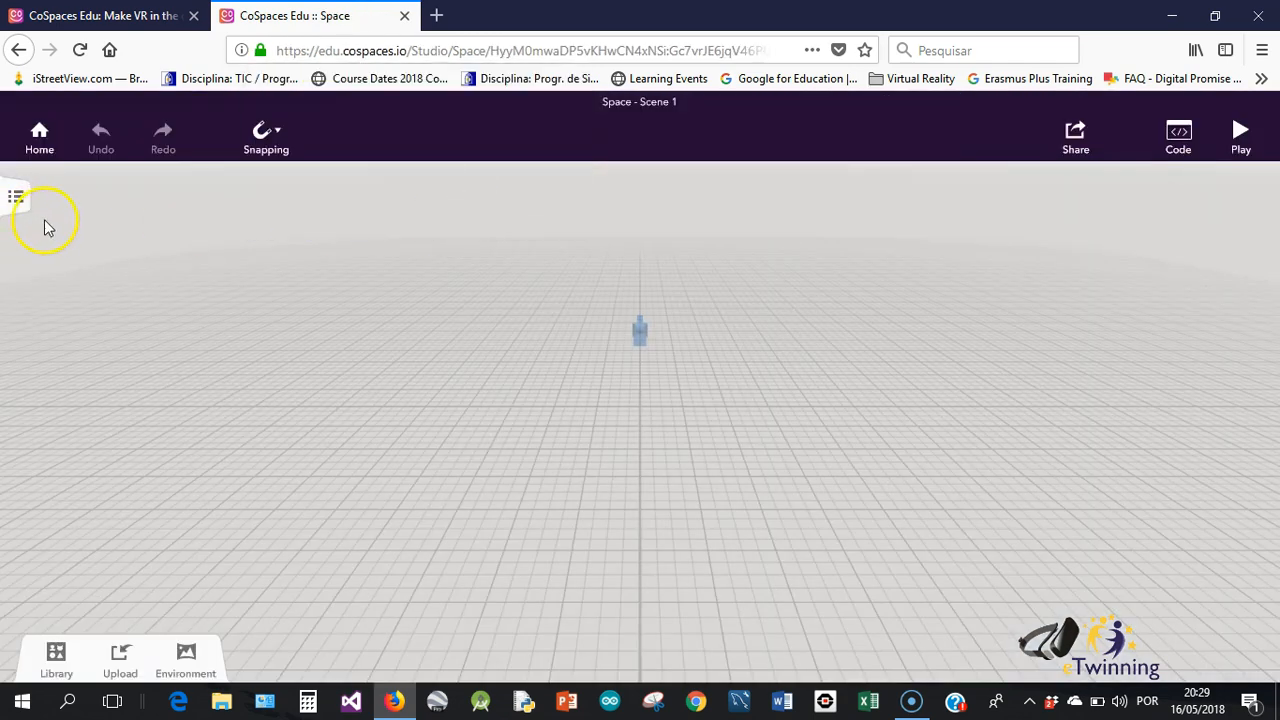
pyautogui.moveTo(800, 356); pyautogui.dragTo(651, 429)
pyautogui.moveTo(829, 420); pyautogui.dragTo(746, 371)
pyautogui.moveTo(718, 450); pyautogui.dragTo(622, 418)
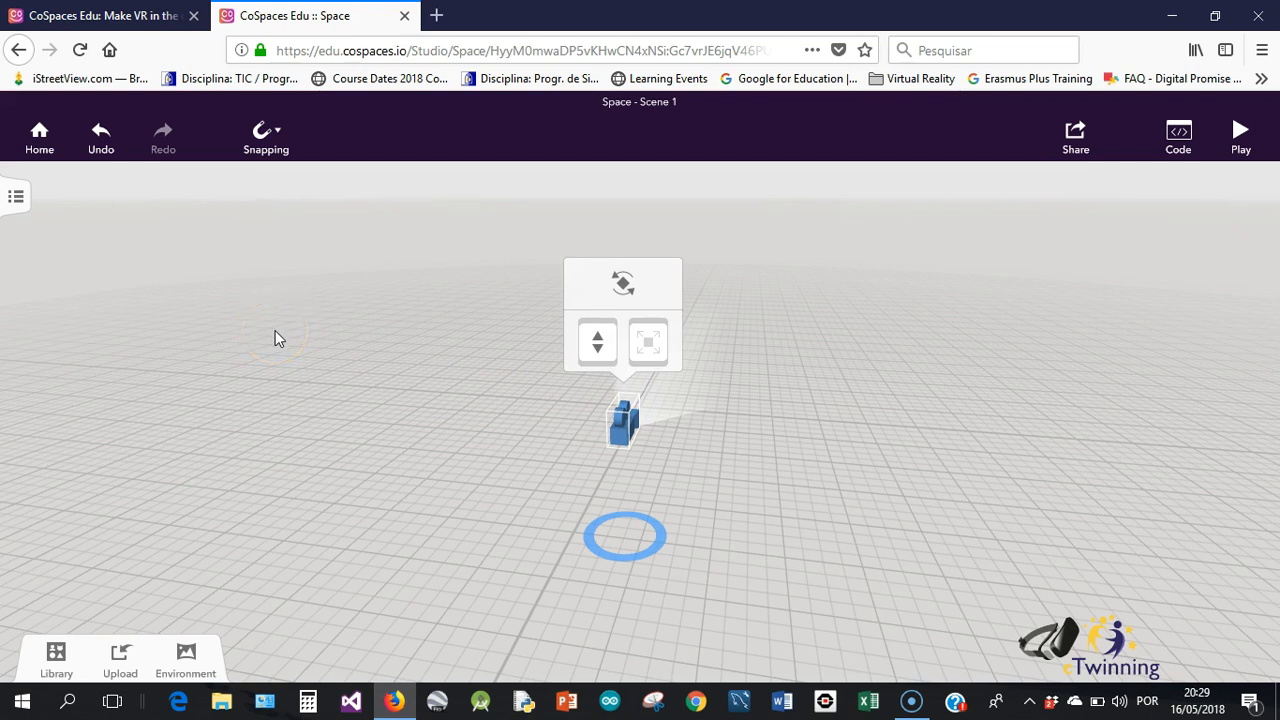
# - Name the first scene "This is me...." and collapse the scene list
pyautogui.click(18, 203)
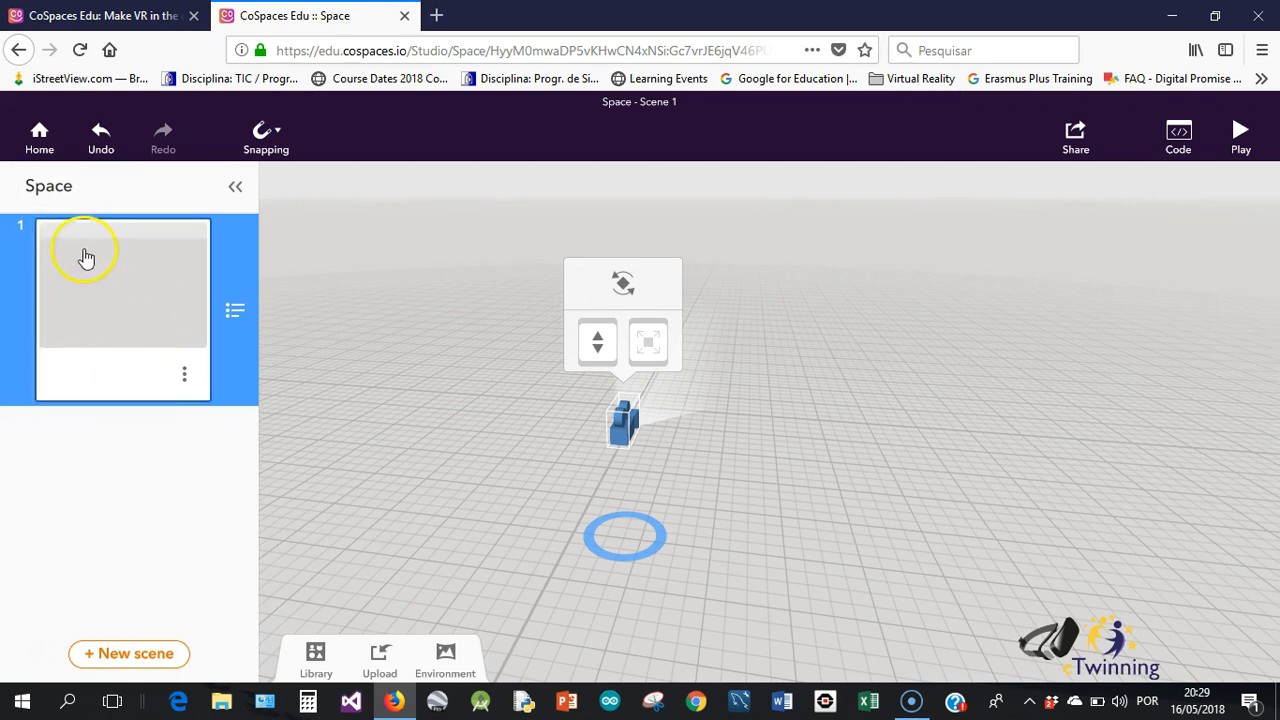
pyautogui.click(234, 310)
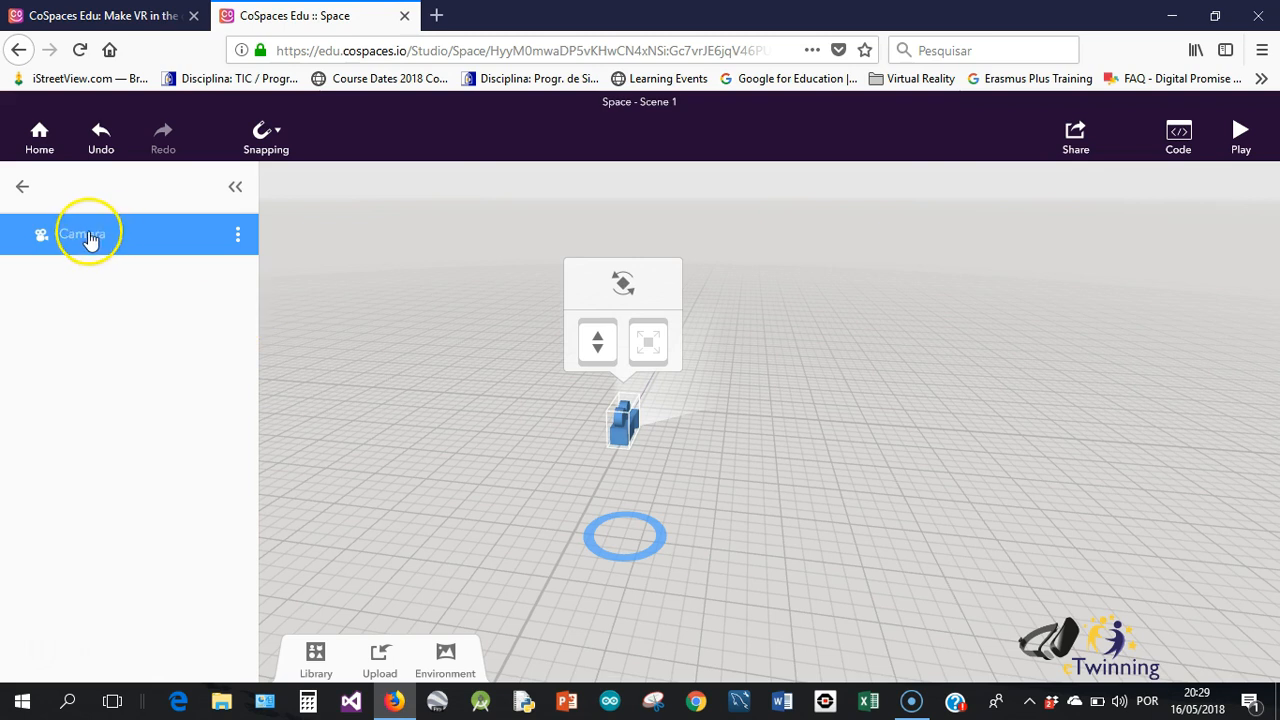
pyautogui.click(20, 186)
pyautogui.click(185, 375)
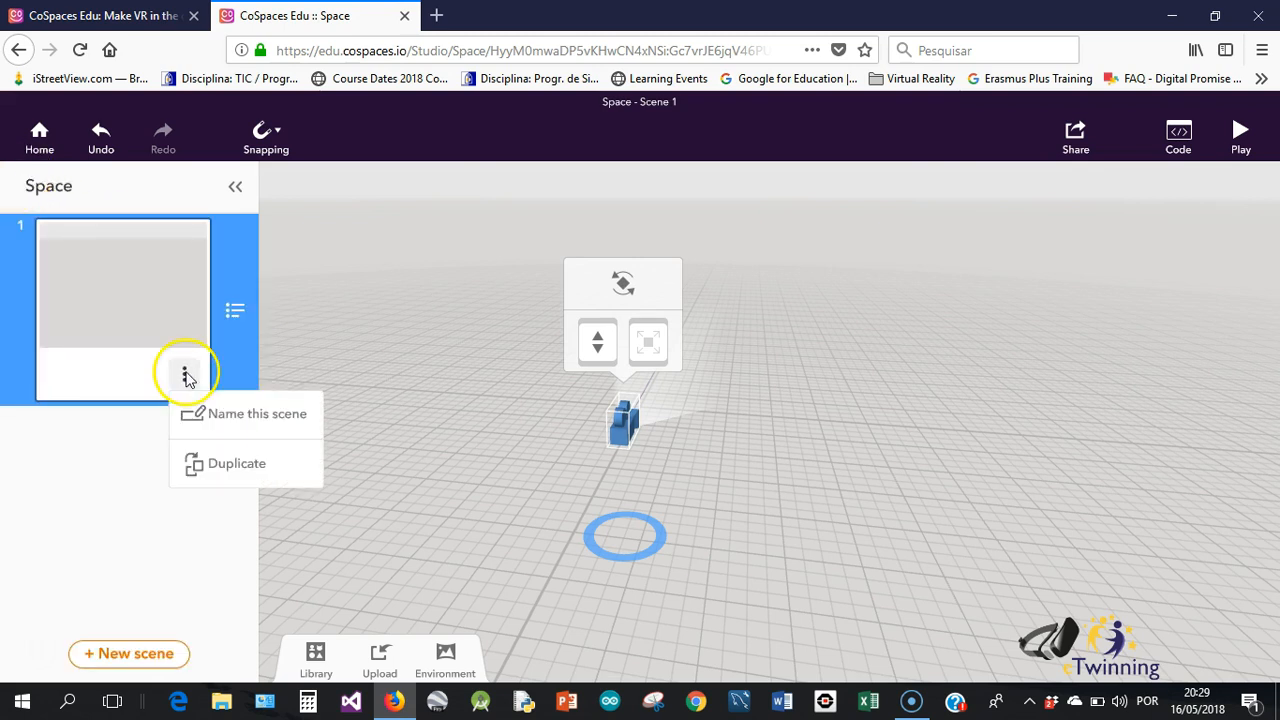
pyautogui.click(272, 424)
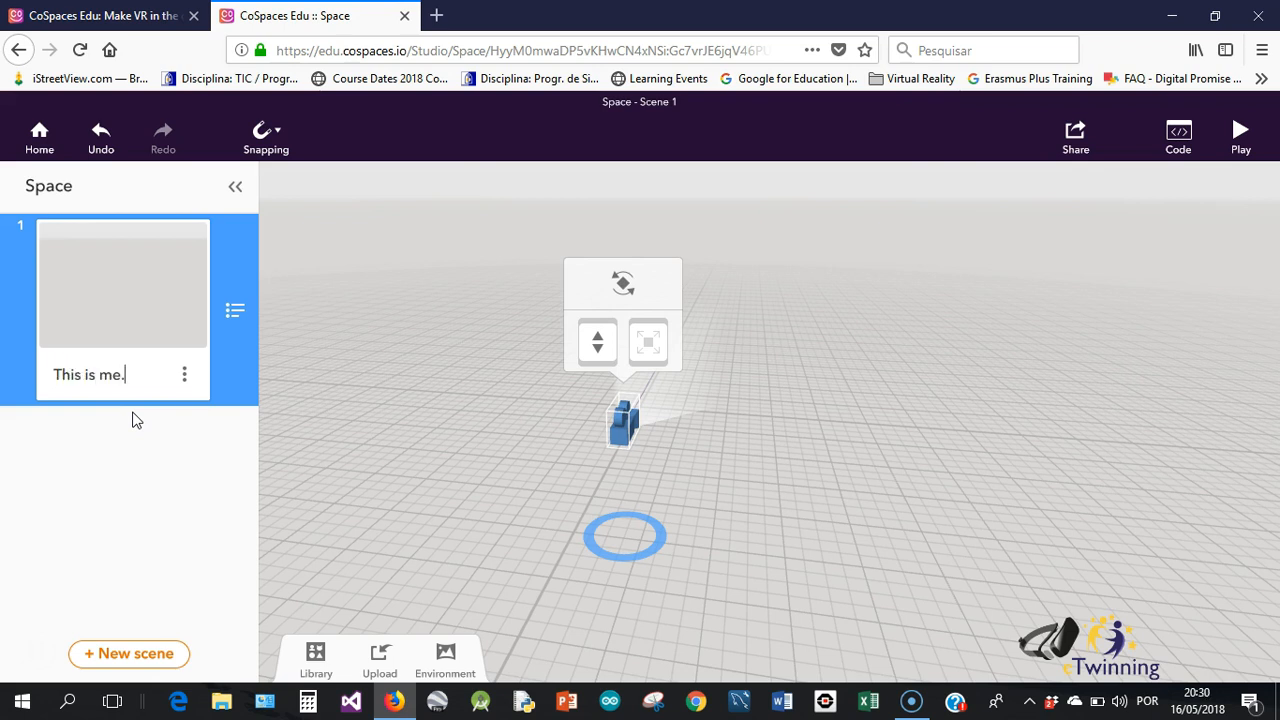
pyautogui.click(357, 366)
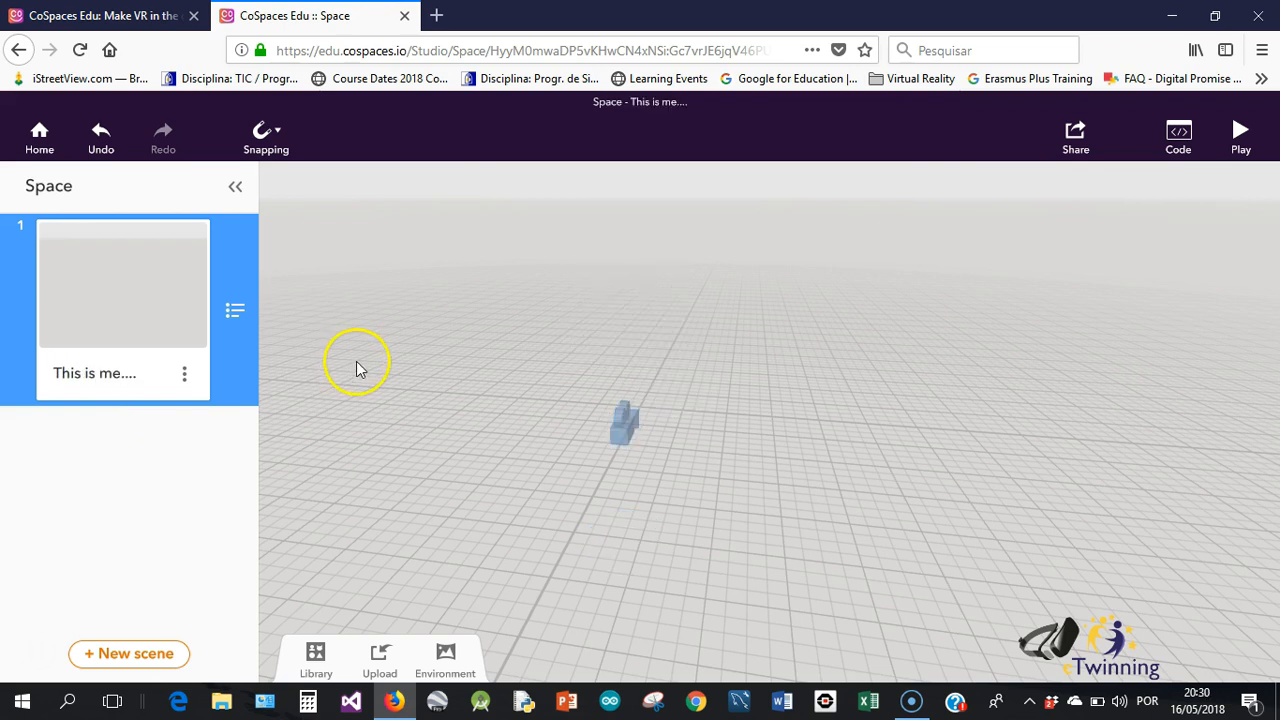
pyautogui.click(236, 188)
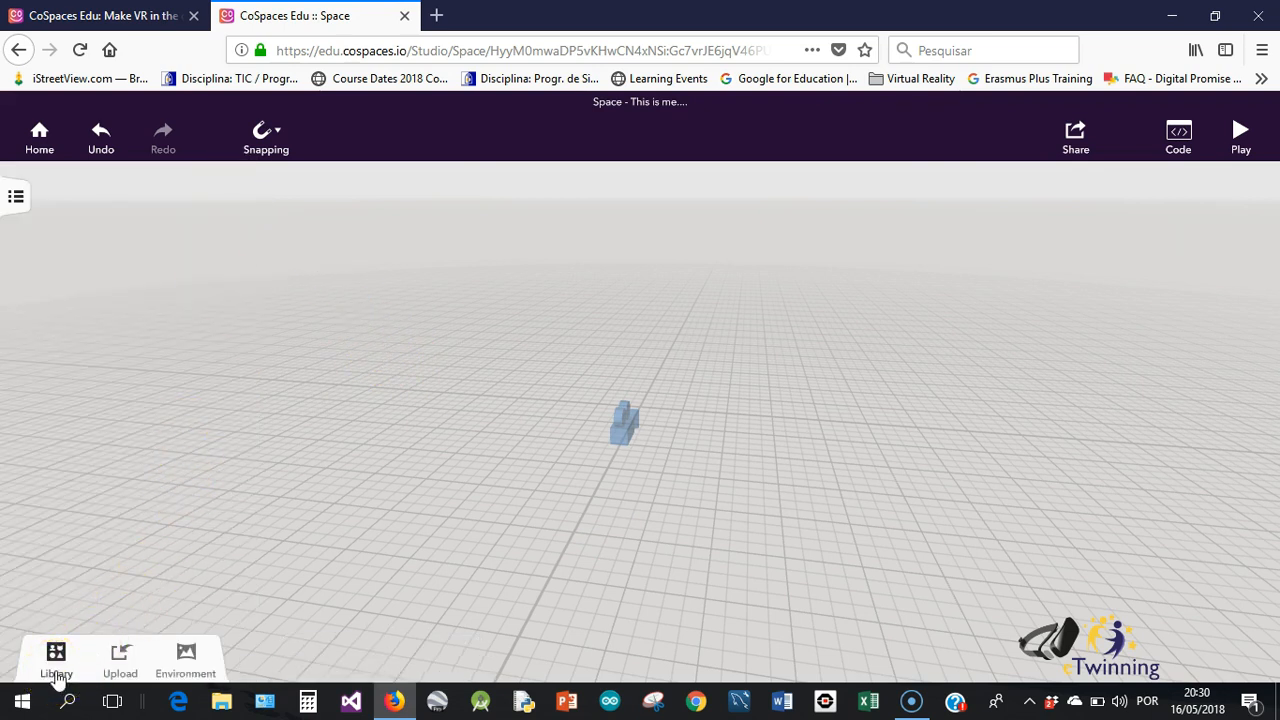
pyautogui.moveTo(686, 494); pyautogui.dragTo(644, 484)
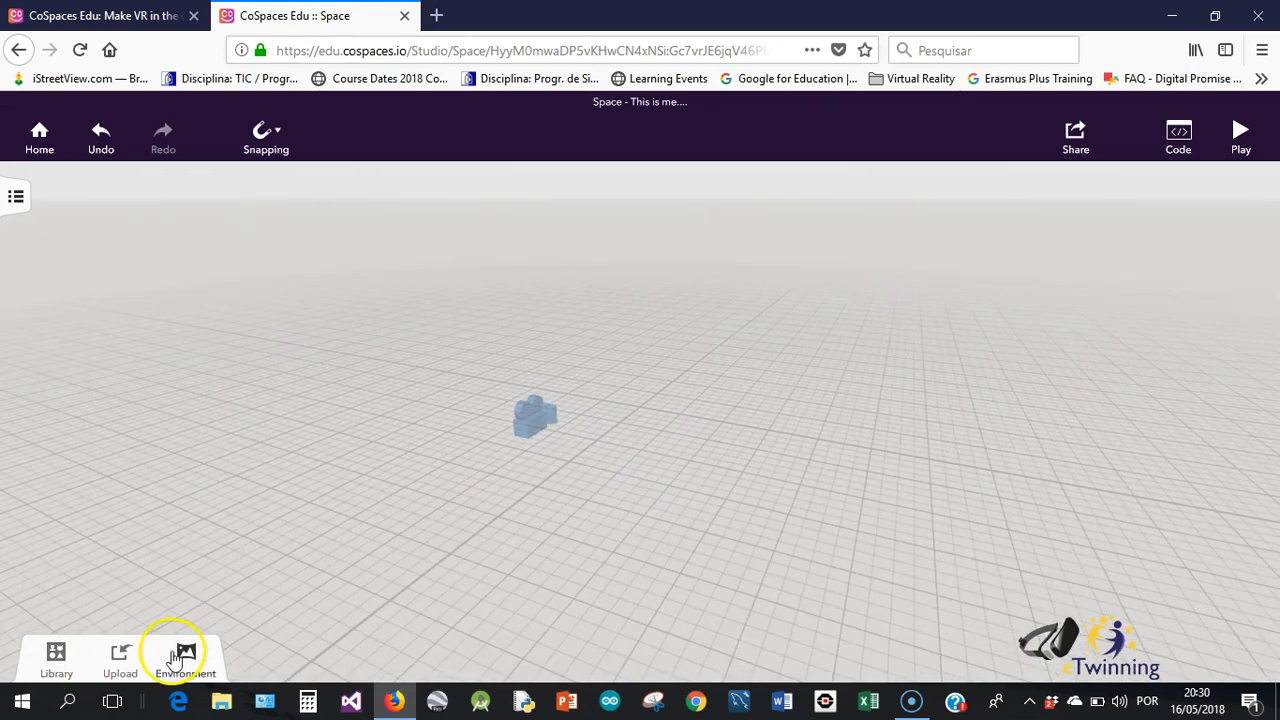
pyautogui.click(122, 664)
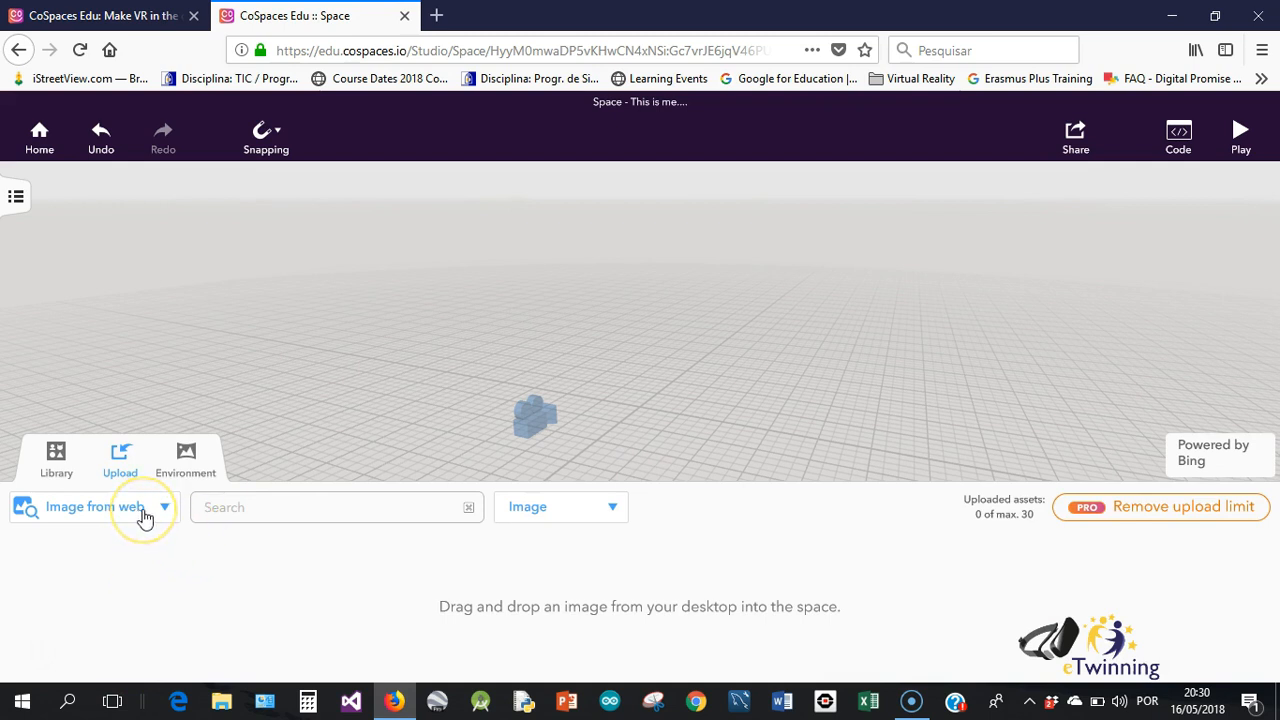
pyautogui.click(145, 515)
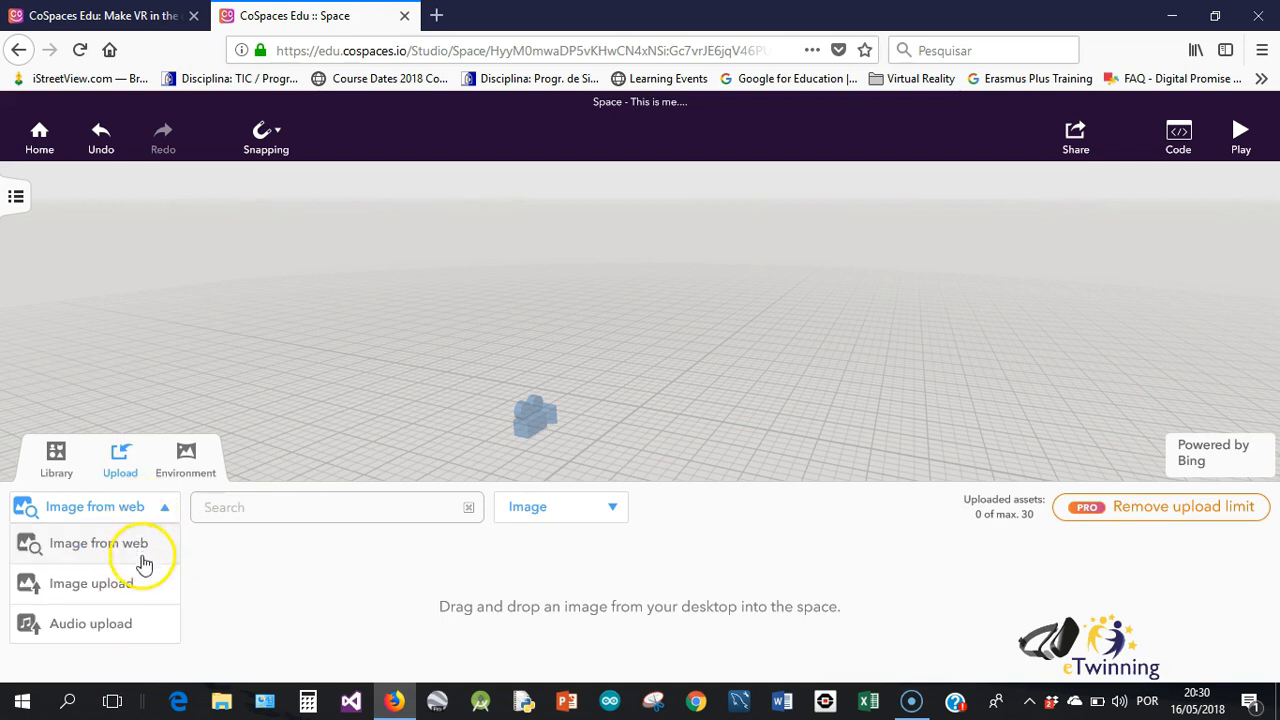
pyautogui.click(188, 458)
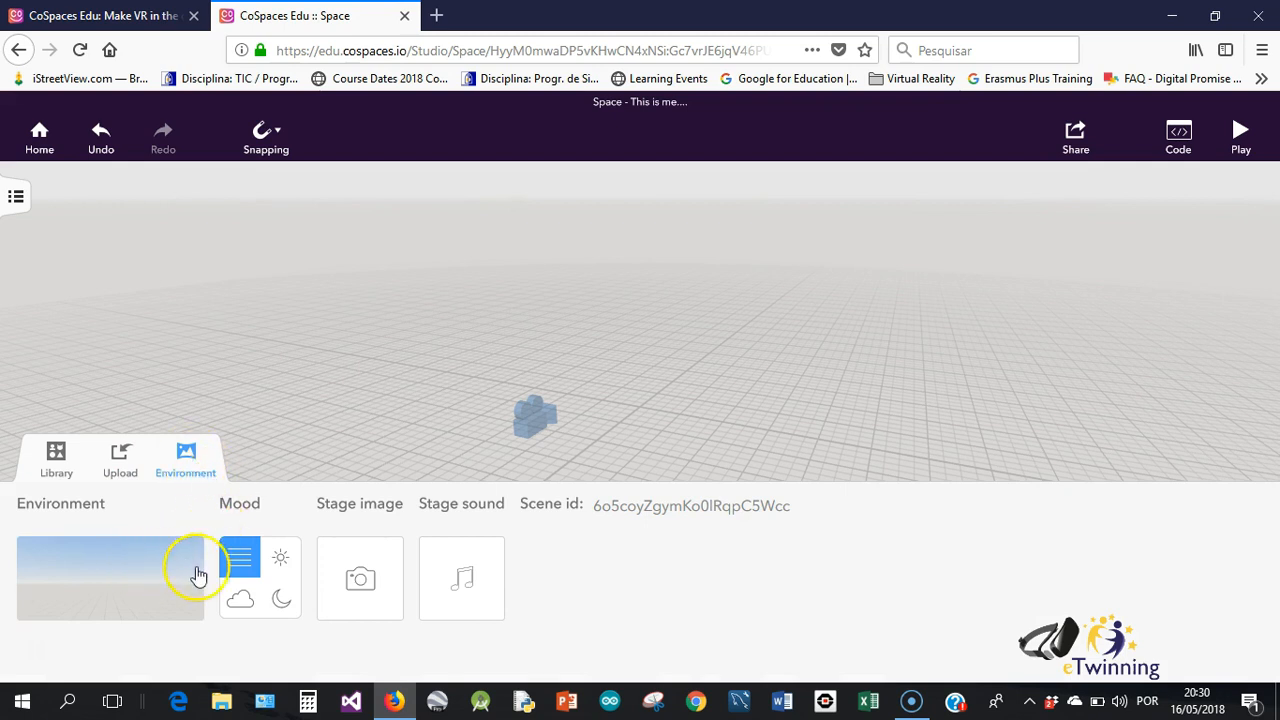
pyautogui.click(408, 395)
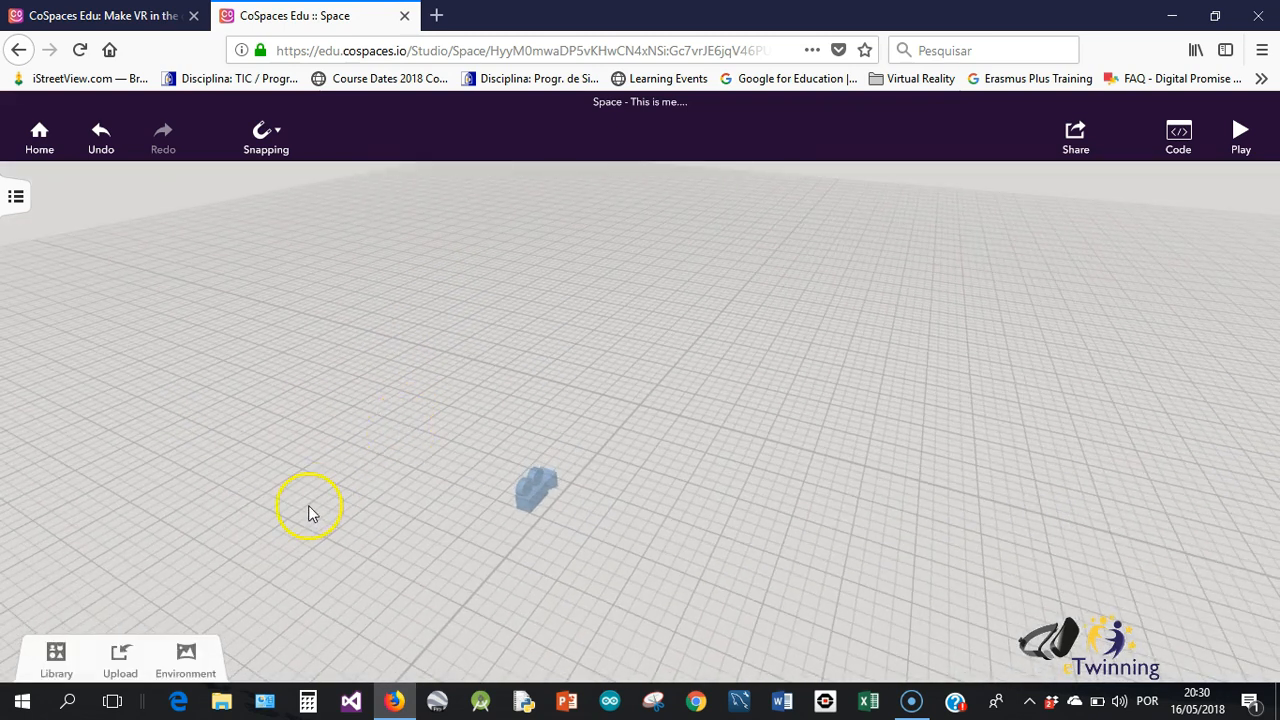
# - Try the cloudy and night moods for the environment, and set the scene's mood to sunny
pyautogui.click(188, 658)
pyautogui.click(240, 600)
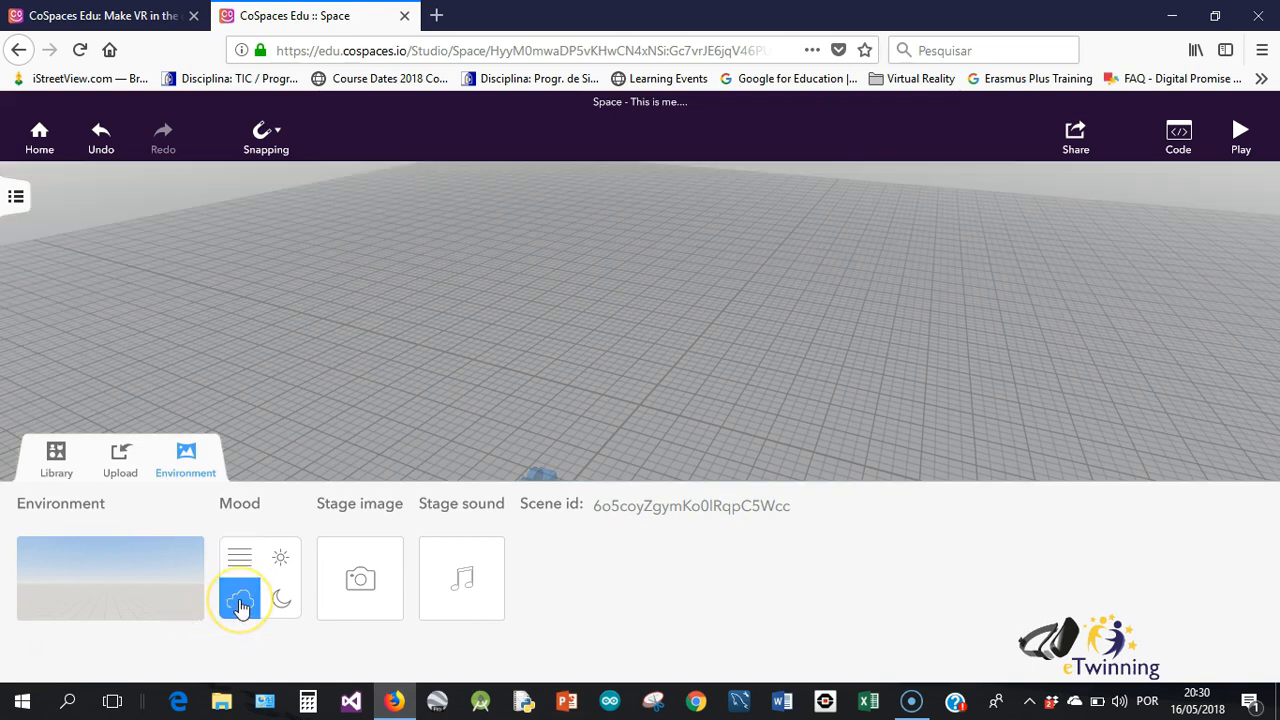
pyautogui.click(279, 600)
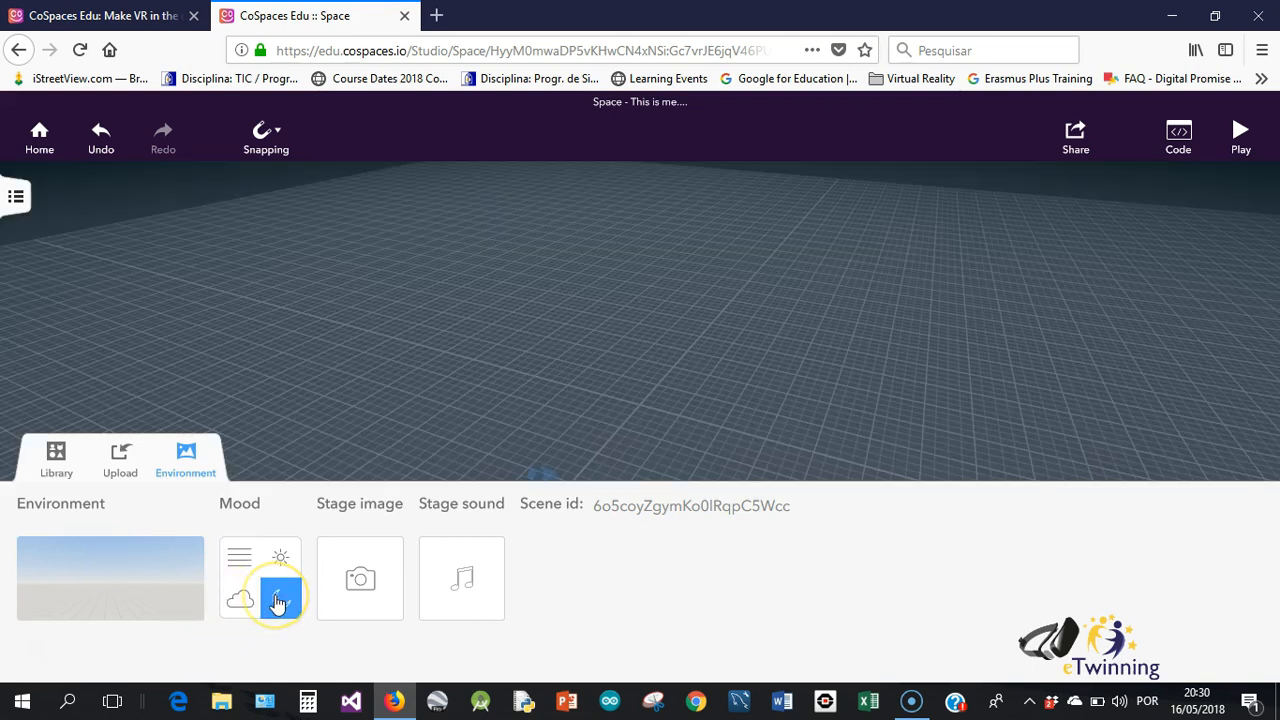
pyautogui.click(280, 558)
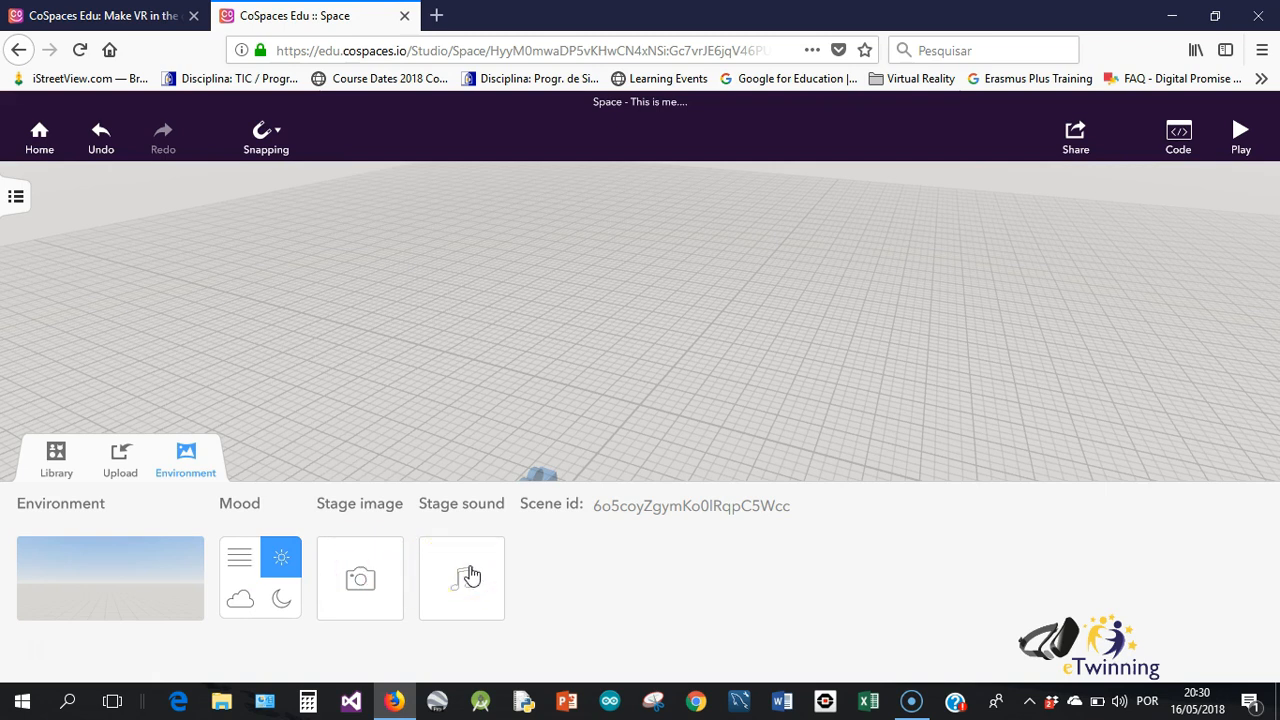
pyautogui.moveTo(451, 466); pyautogui.dragTo(530, 408)
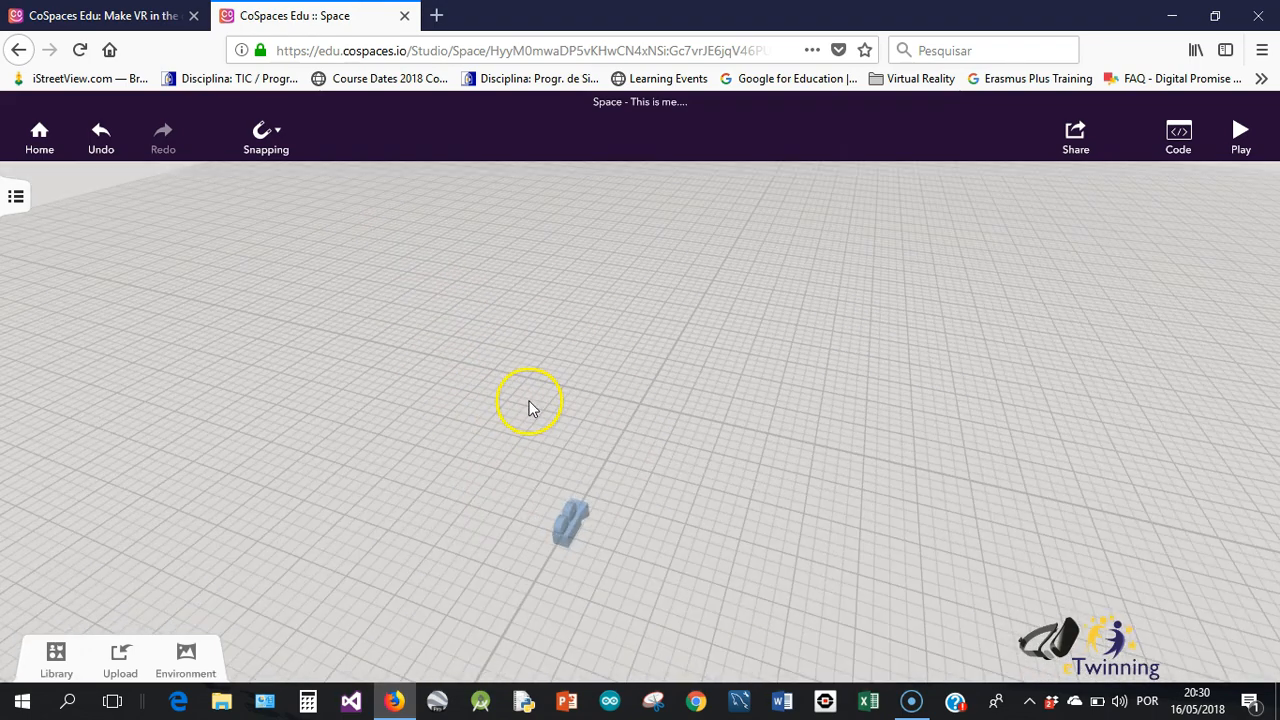
pyautogui.moveTo(362, 492); pyautogui.dragTo(449, 429)
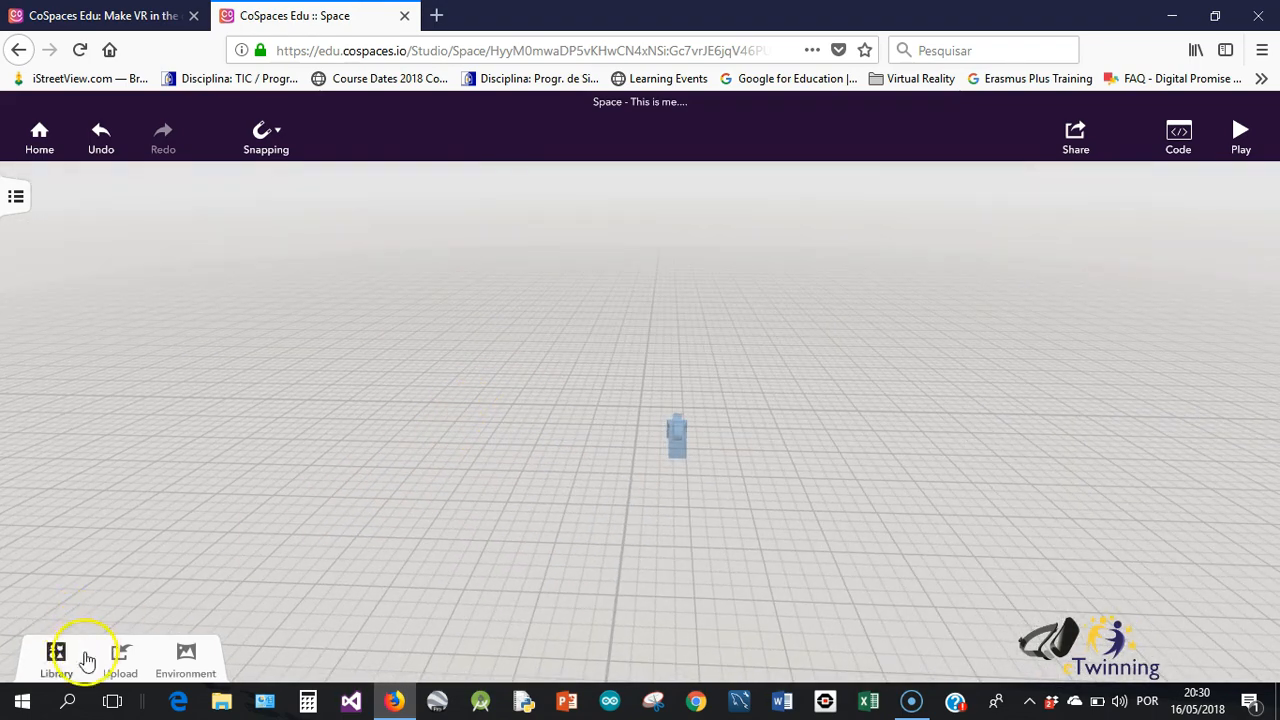
# - Change the scene's environment to the flat green meadow with a row of trees on the horizon
pyautogui.click(178, 662)
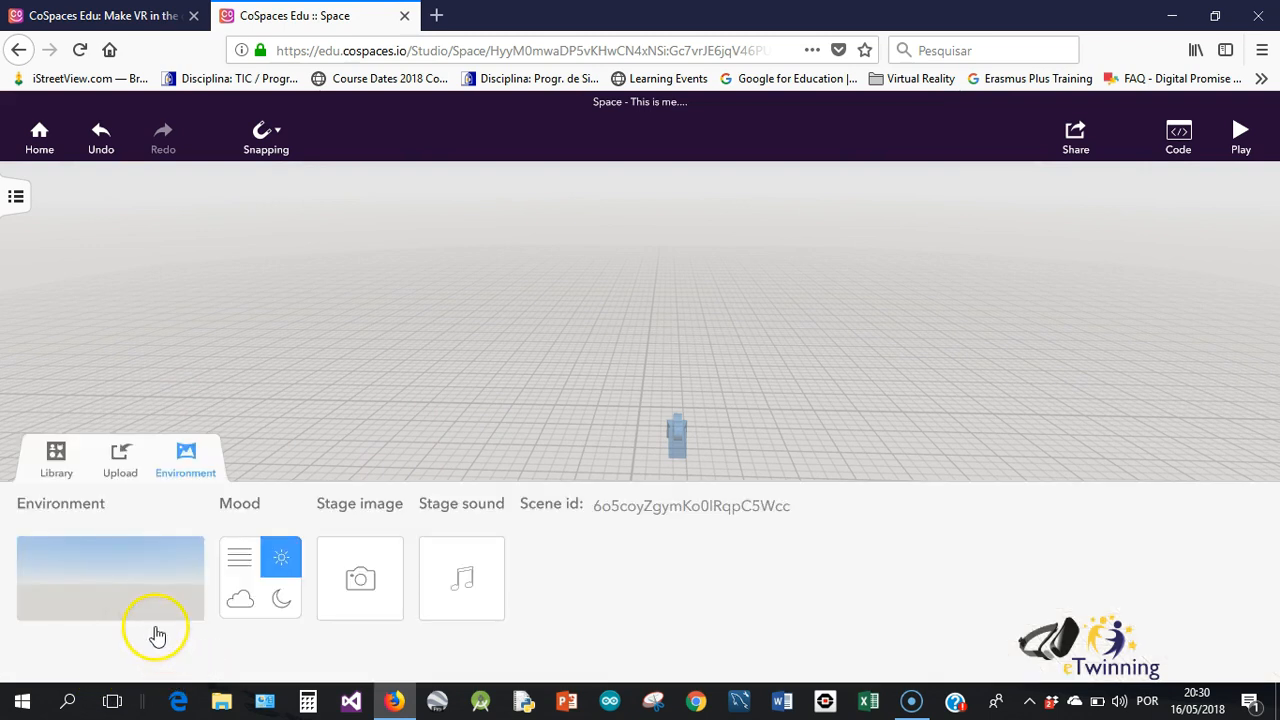
pyautogui.click(116, 578)
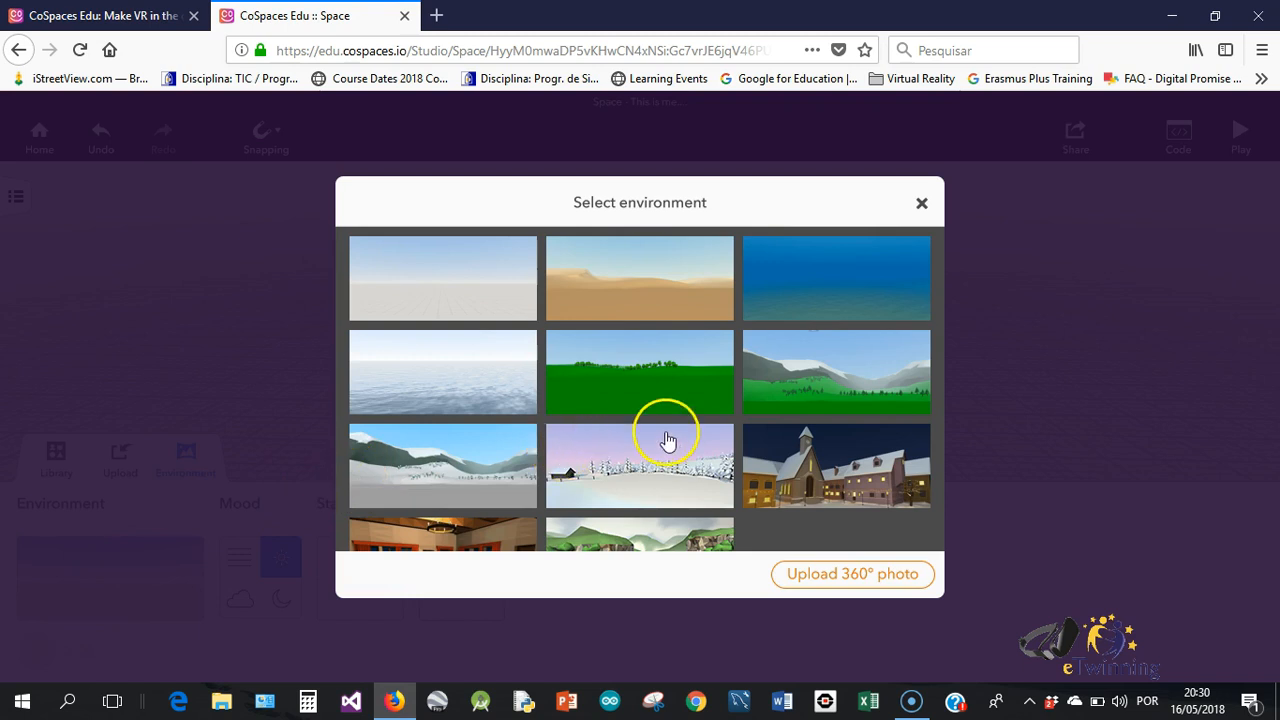
pyautogui.click(648, 375)
pyautogui.moveTo(700, 368); pyautogui.dragTo(489, 394)
pyautogui.moveTo(570, 459); pyautogui.dragTo(669, 471)
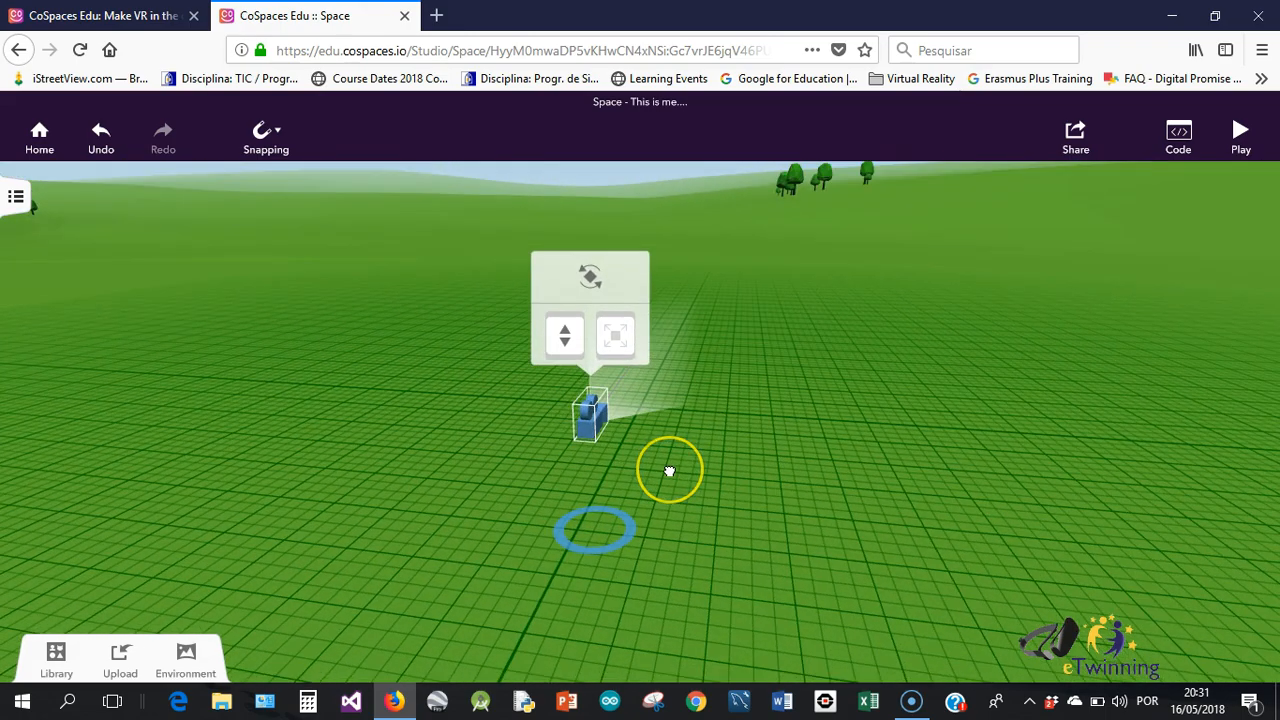
pyautogui.click(669, 471)
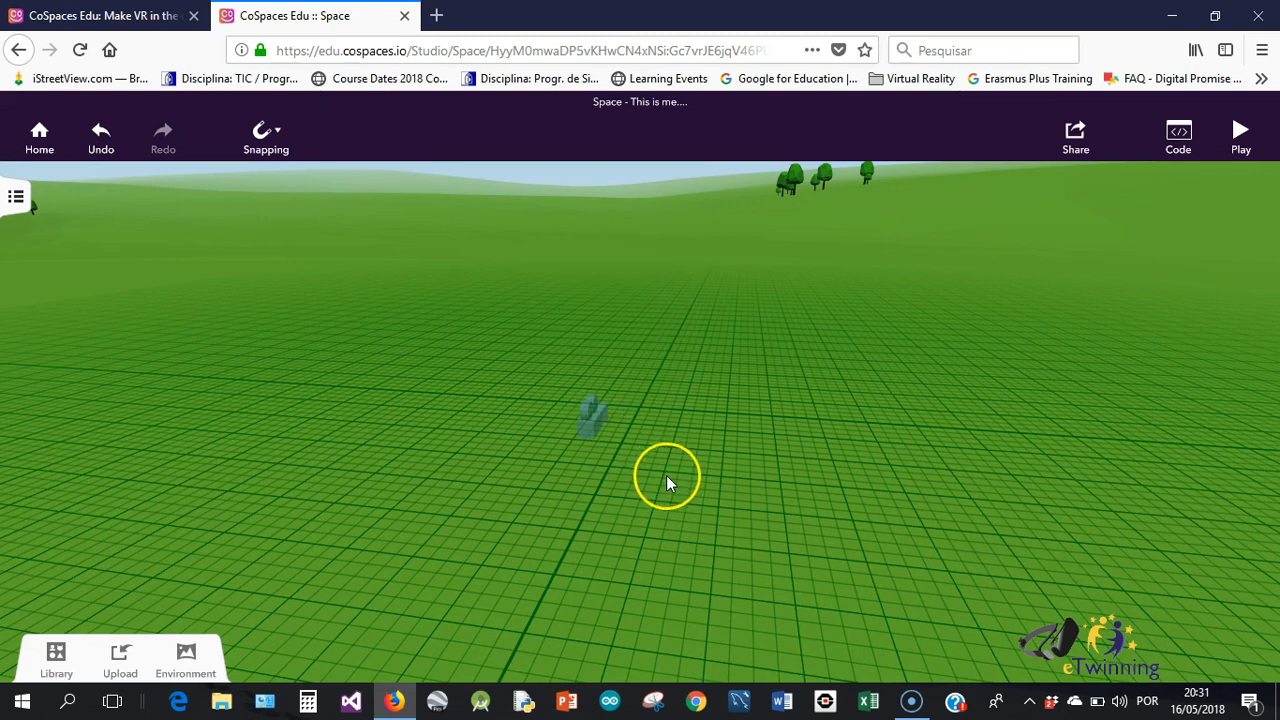
# - Examine the camera's code, name, speech and camera movement settings
pyautogui.click(597, 424)
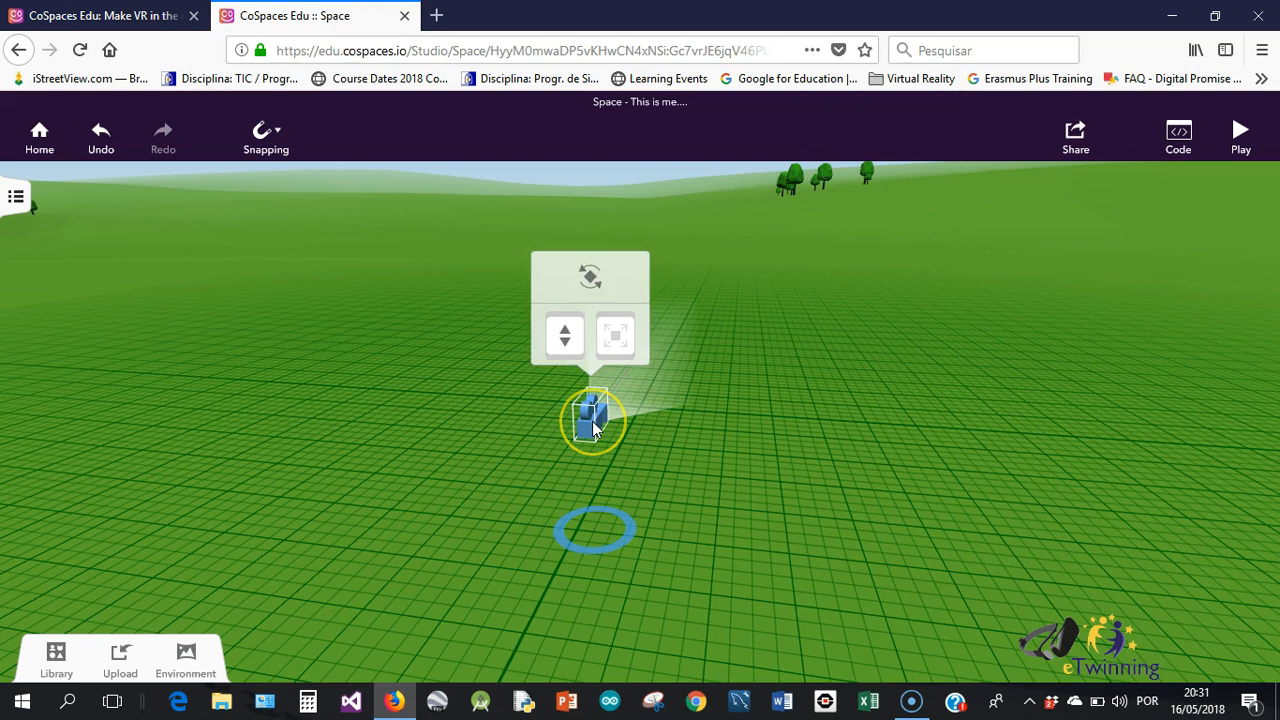
pyautogui.rightClick(592, 421)
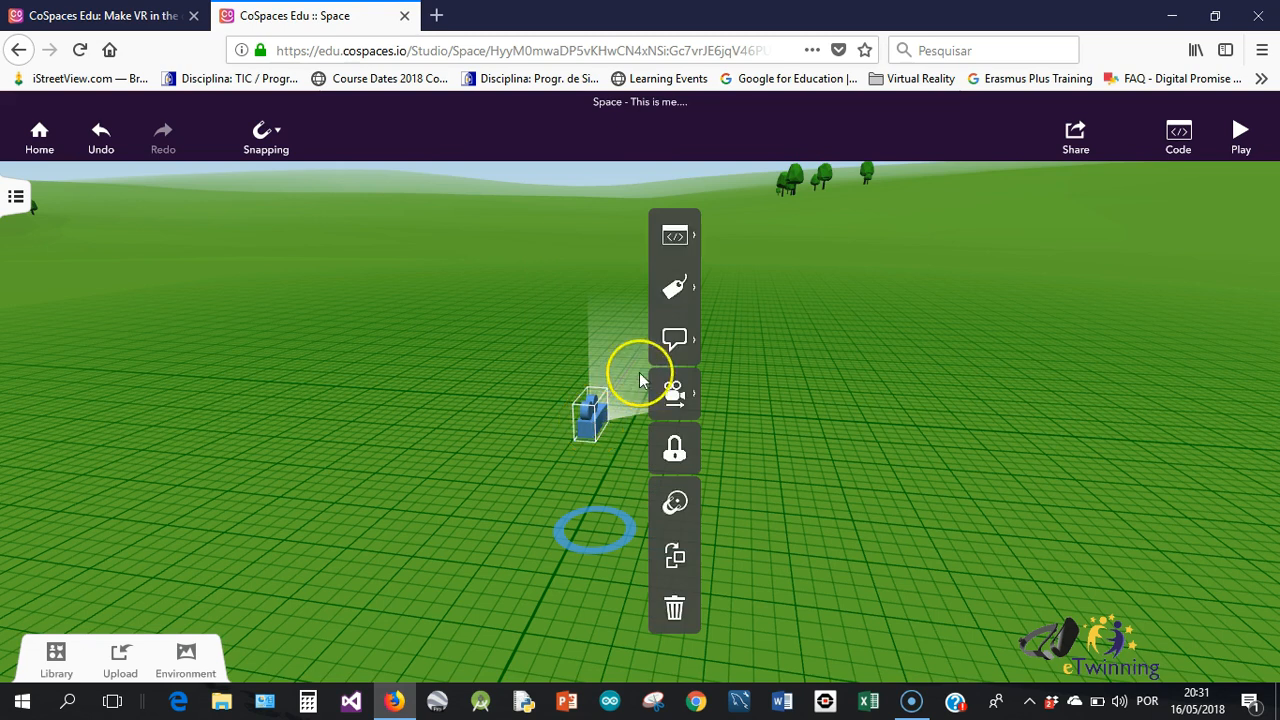
pyautogui.moveTo(674, 240)
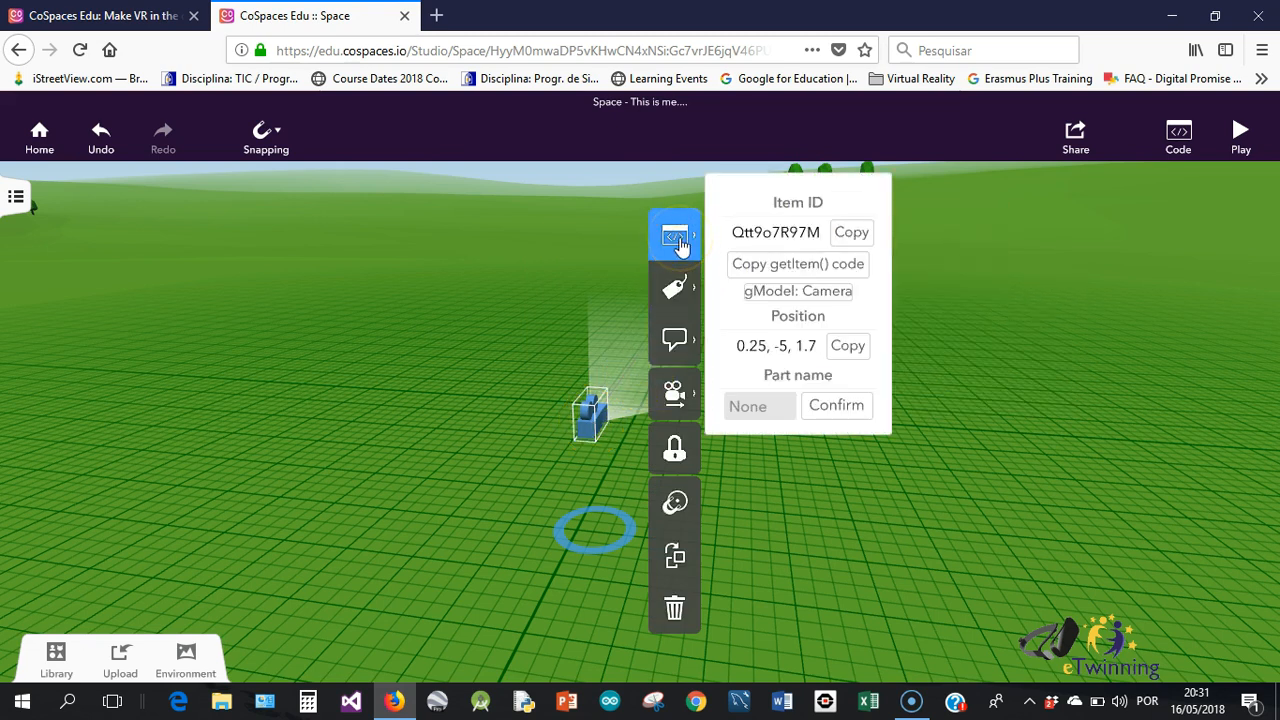
pyautogui.click(674, 287)
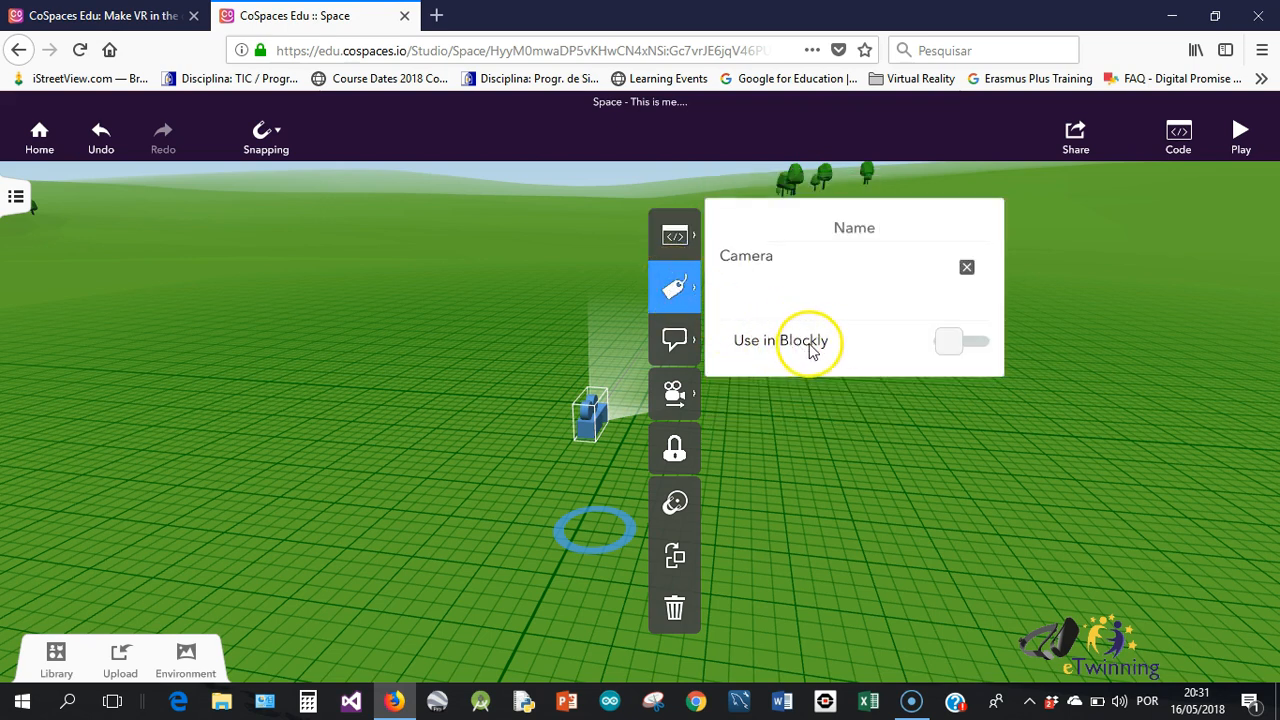
pyautogui.click(676, 350)
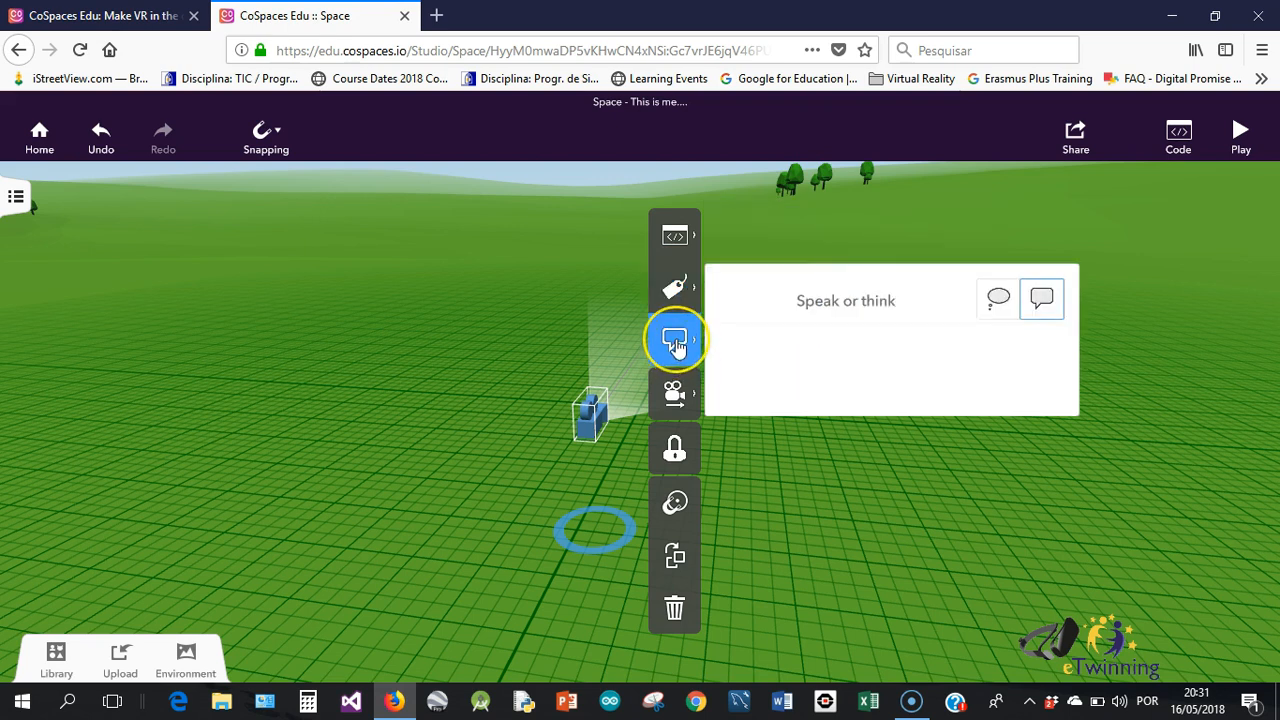
pyautogui.click(673, 393)
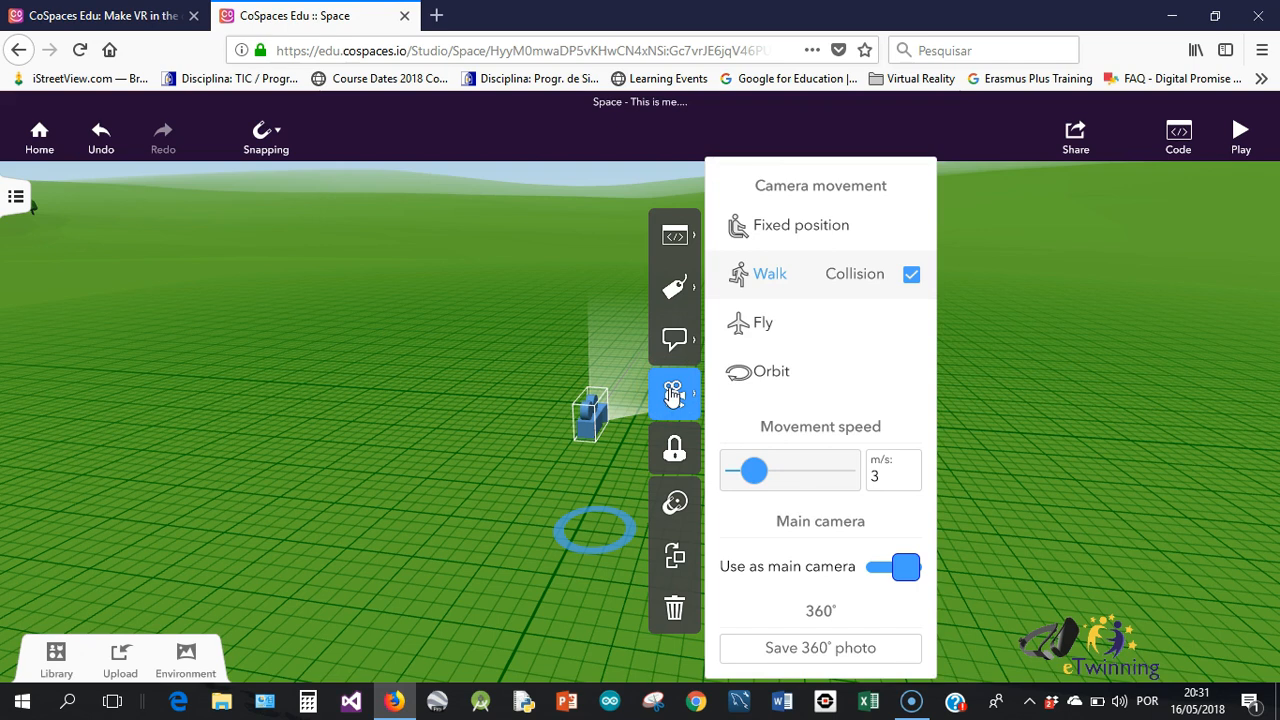
pyautogui.click(673, 393)
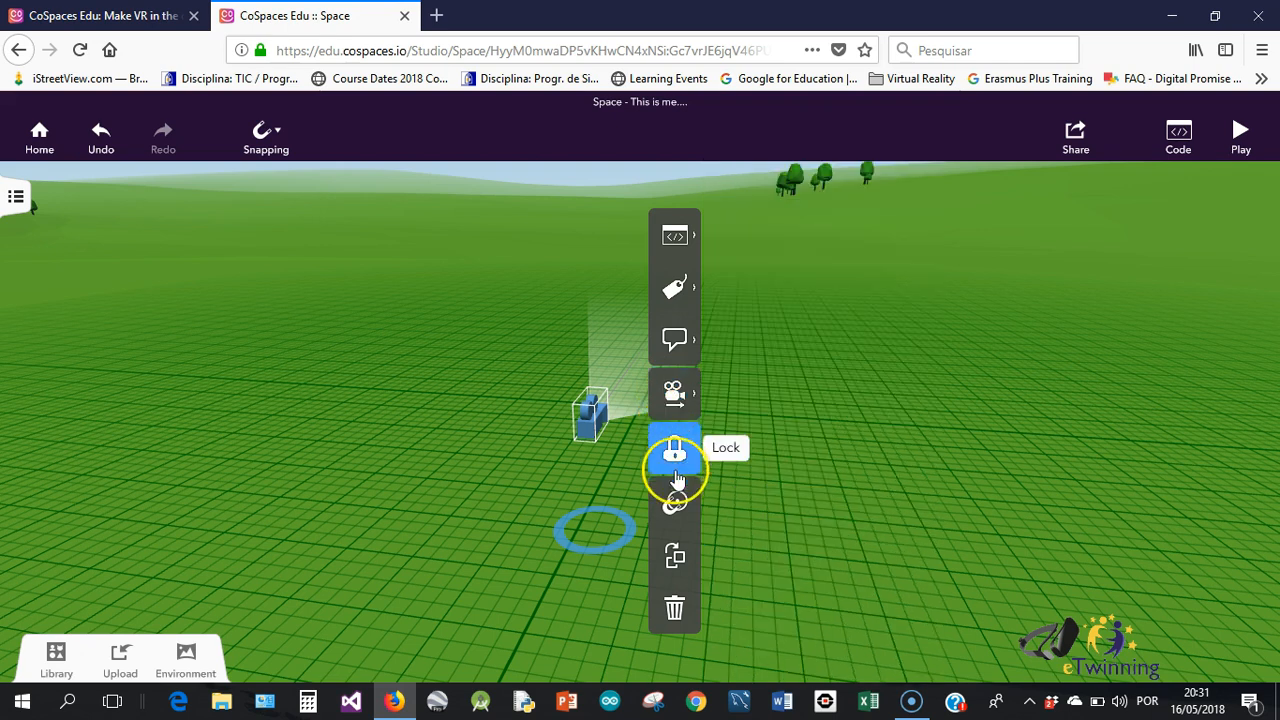
# - Move the camera sideways to the left of the grid's thick centre line
pyautogui.click(432, 436)
pyautogui.moveTo(591, 428); pyautogui.dragTo(516, 442)
pyautogui.click(695, 431)
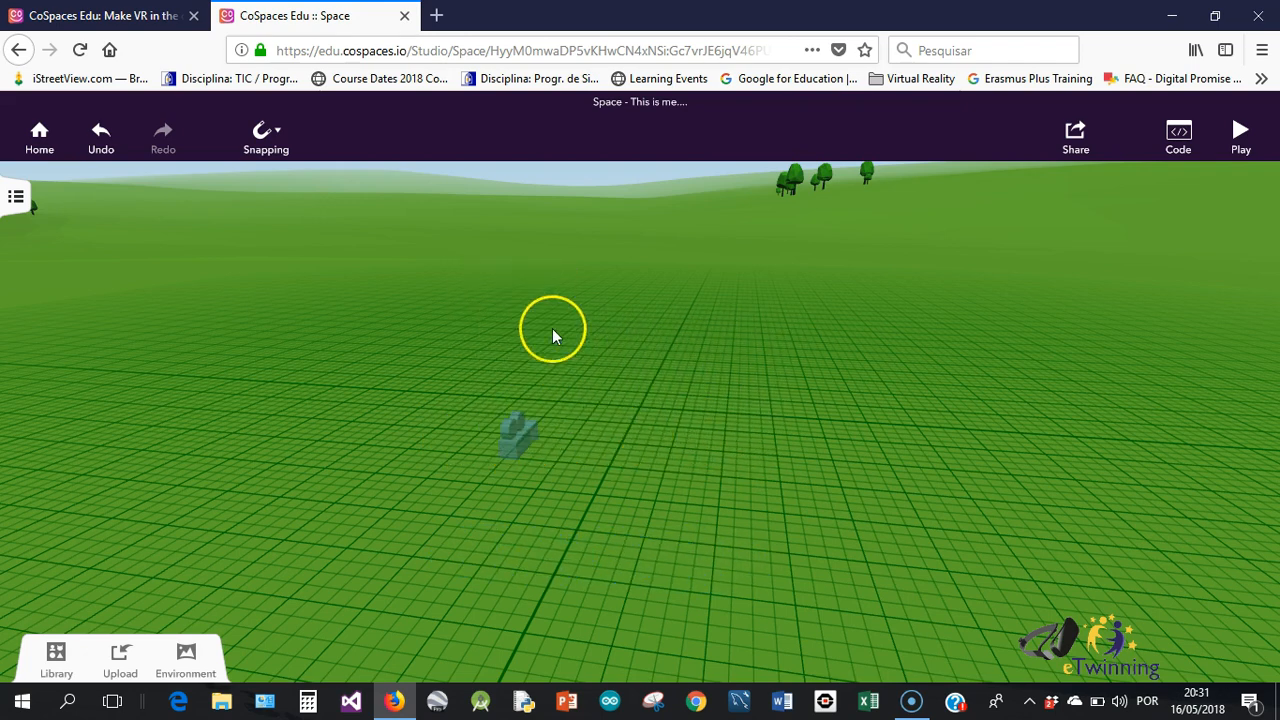
pyautogui.moveTo(618, 427); pyautogui.dragTo(660, 427)
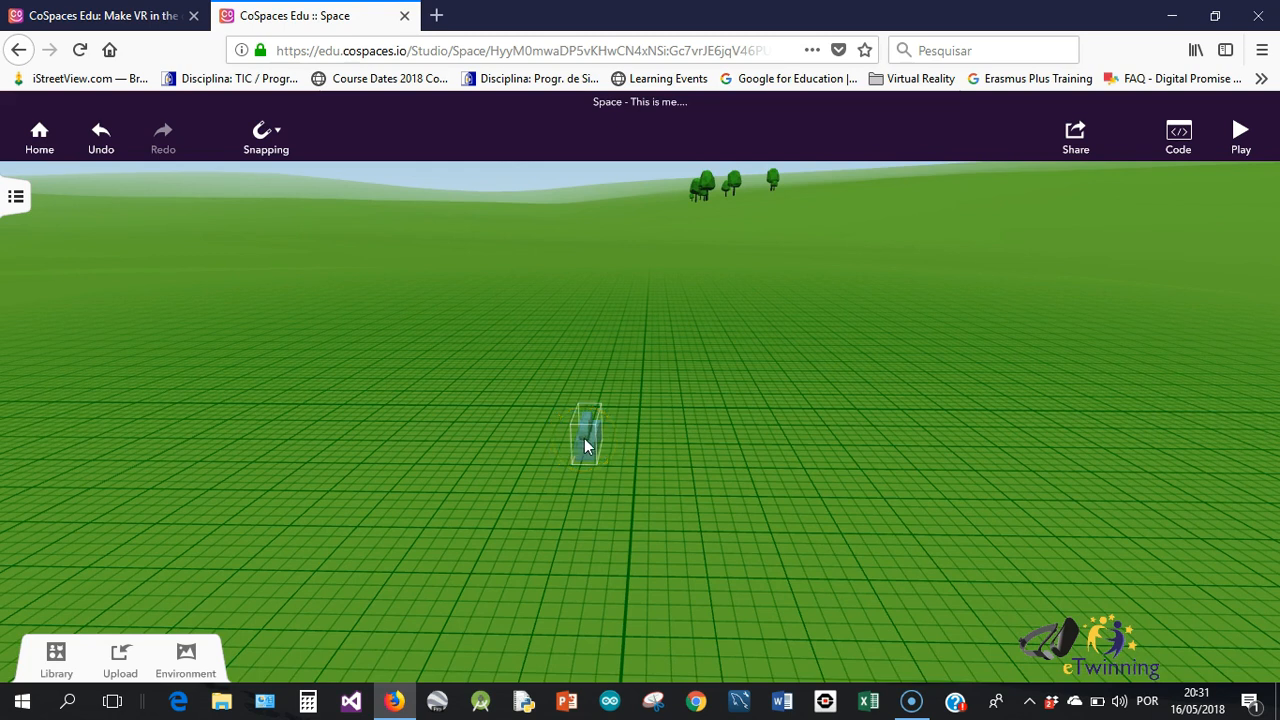
# - Check the camera's name settings and move the camera back onto the grid's thick centre line
pyautogui.click(585, 440)
pyautogui.click(666, 300)
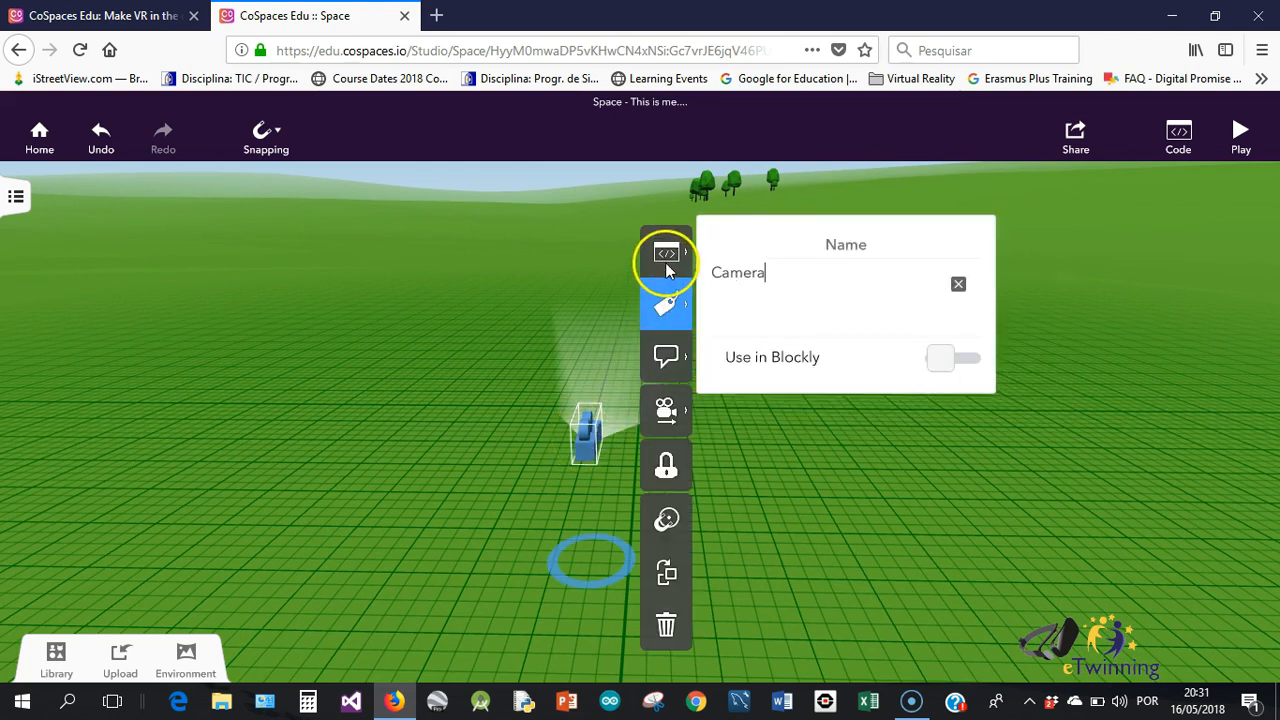
pyautogui.click(519, 438)
pyautogui.click(589, 437)
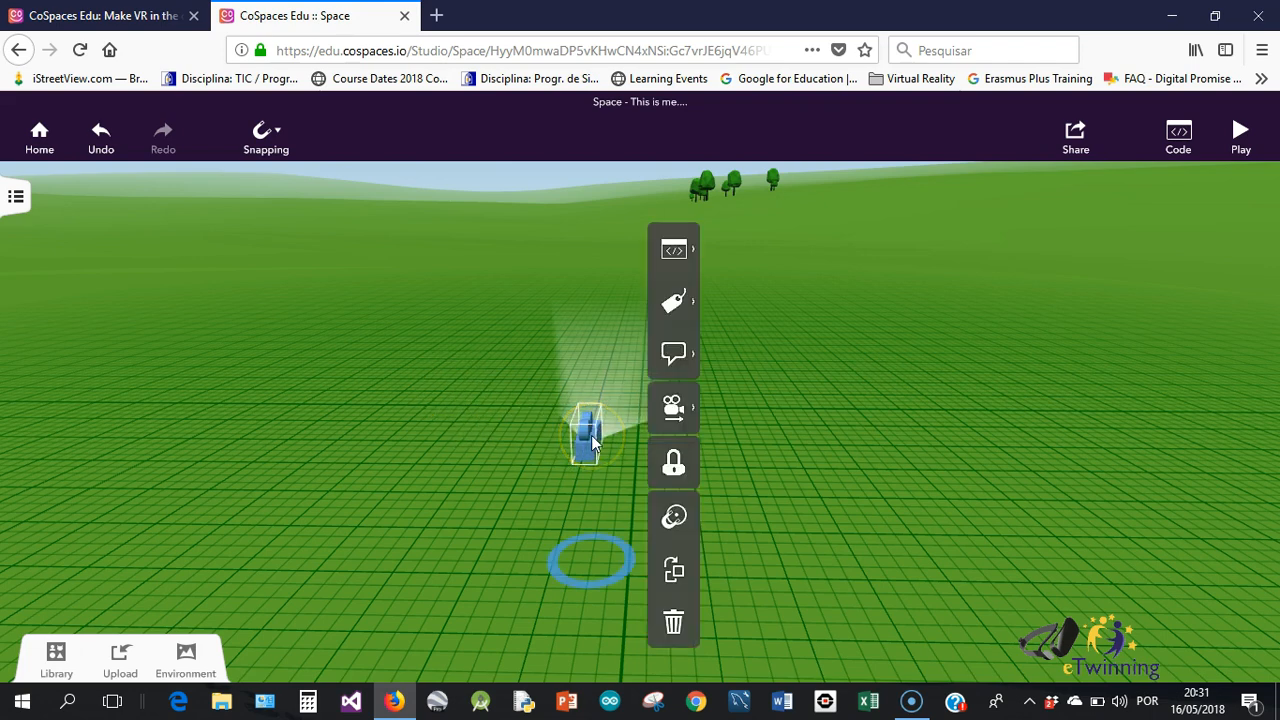
pyautogui.moveTo(421, 426); pyautogui.dragTo(618, 470)
pyautogui.moveTo(539, 459); pyautogui.dragTo(597, 486)
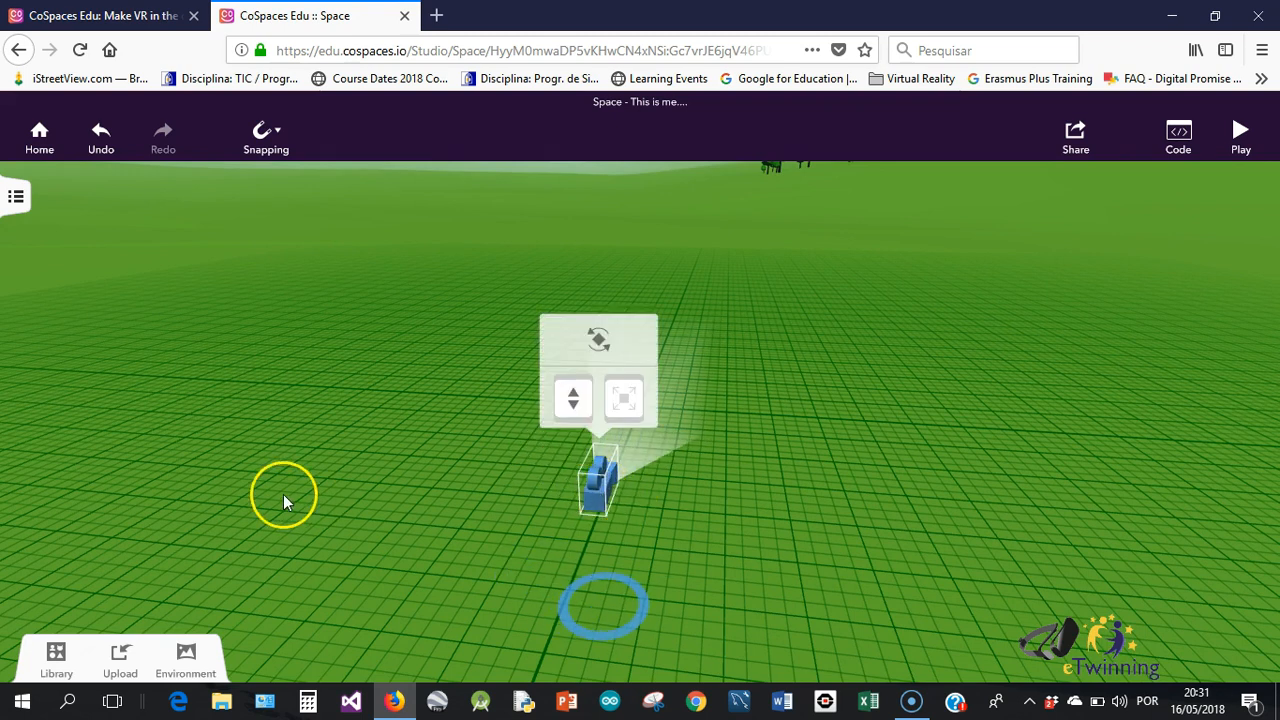
# - Place the man in the red sweater from the 3D low poly objects on the centre line ahead of the camera
pyautogui.click(57, 660)
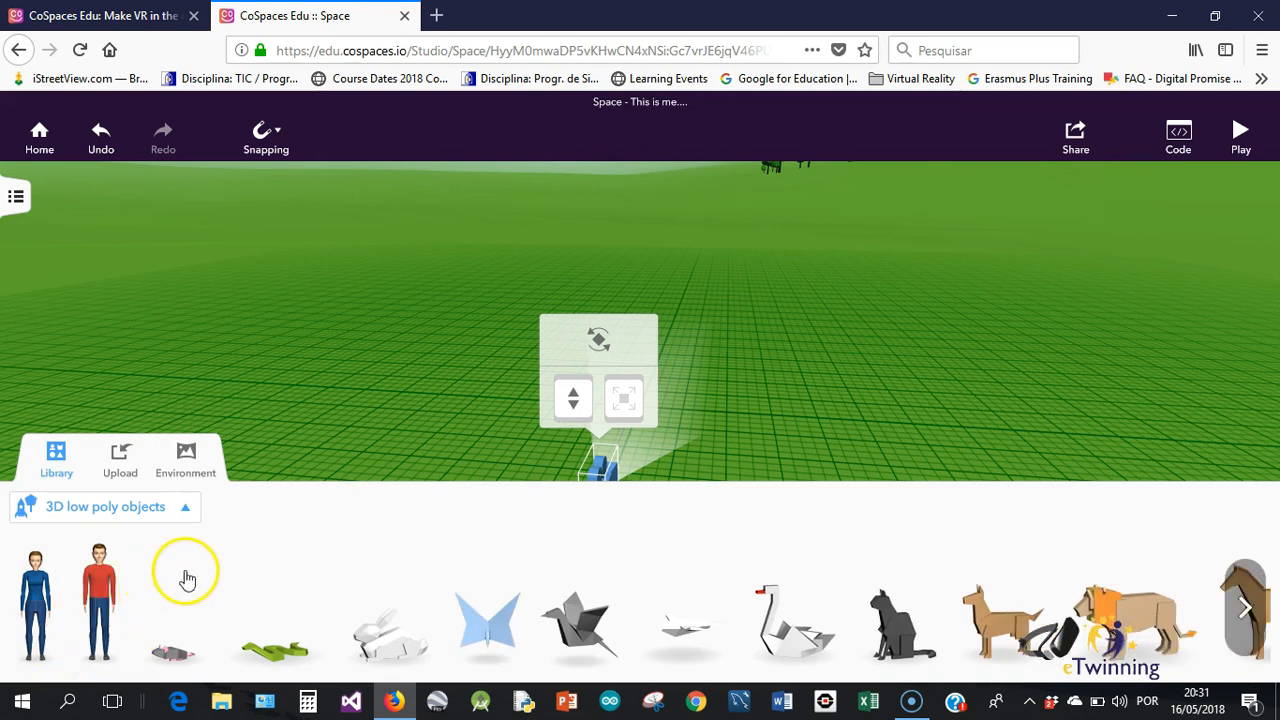
pyautogui.moveTo(108, 591); pyautogui.dragTo(638, 415)
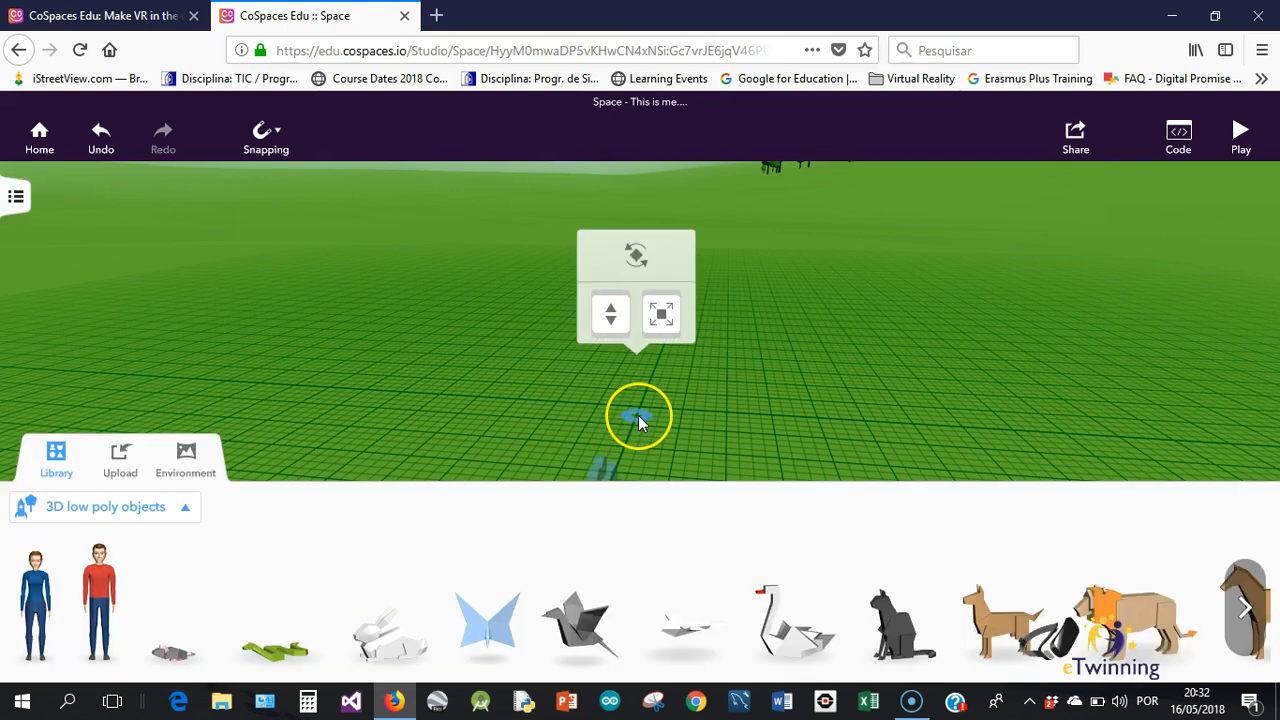
pyautogui.click(692, 344)
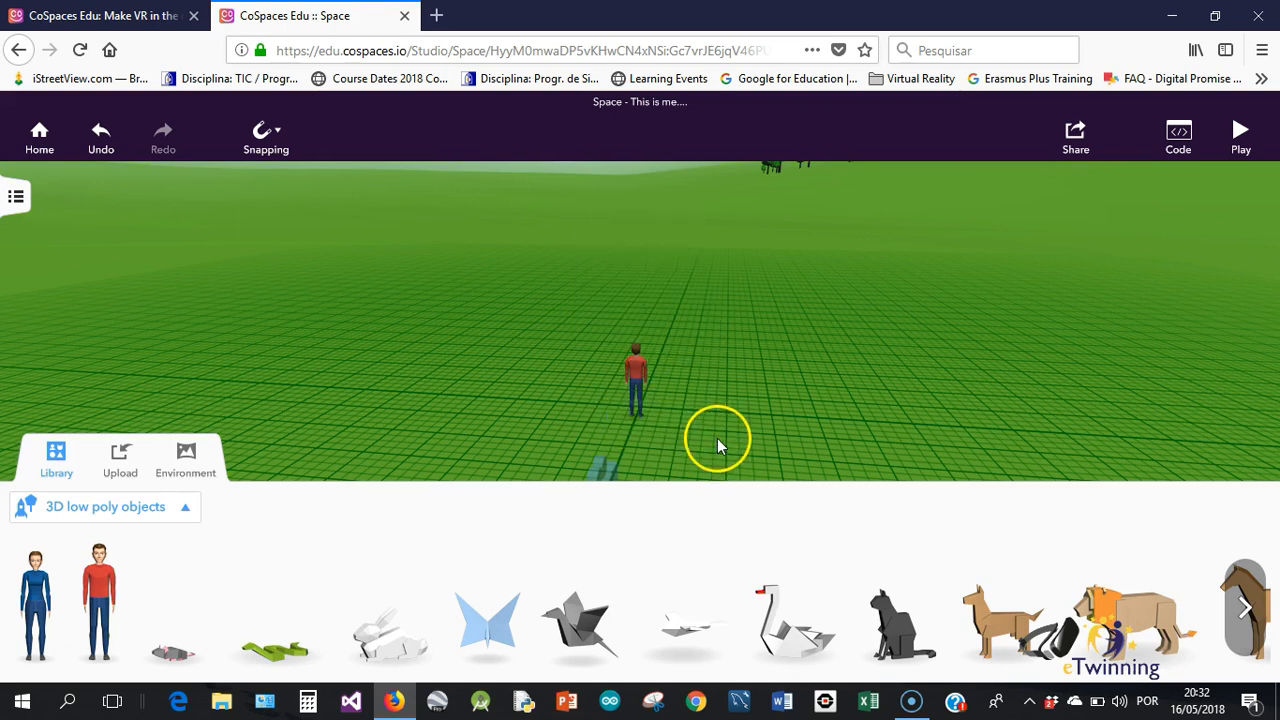
pyautogui.click(56, 460)
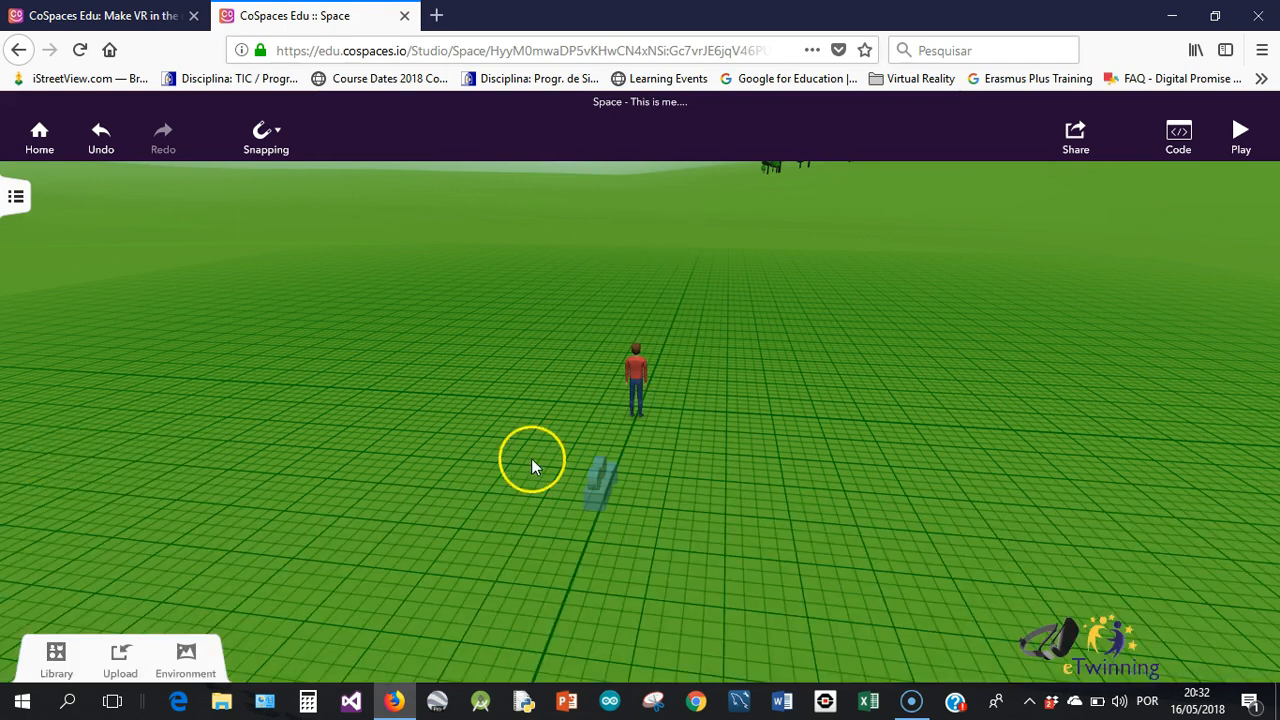
# - Play the space to preview the man through the camera, and return to the editor
pyautogui.moveTo(695, 433)
pyautogui.mouseDown()
pyautogui.moveTo(811, 446)
pyautogui.moveTo(649, 443)
pyautogui.moveTo(748, 445)
pyautogui.moveTo(714, 449)
pyautogui.mouseUp()
pyautogui.click(614, 487)
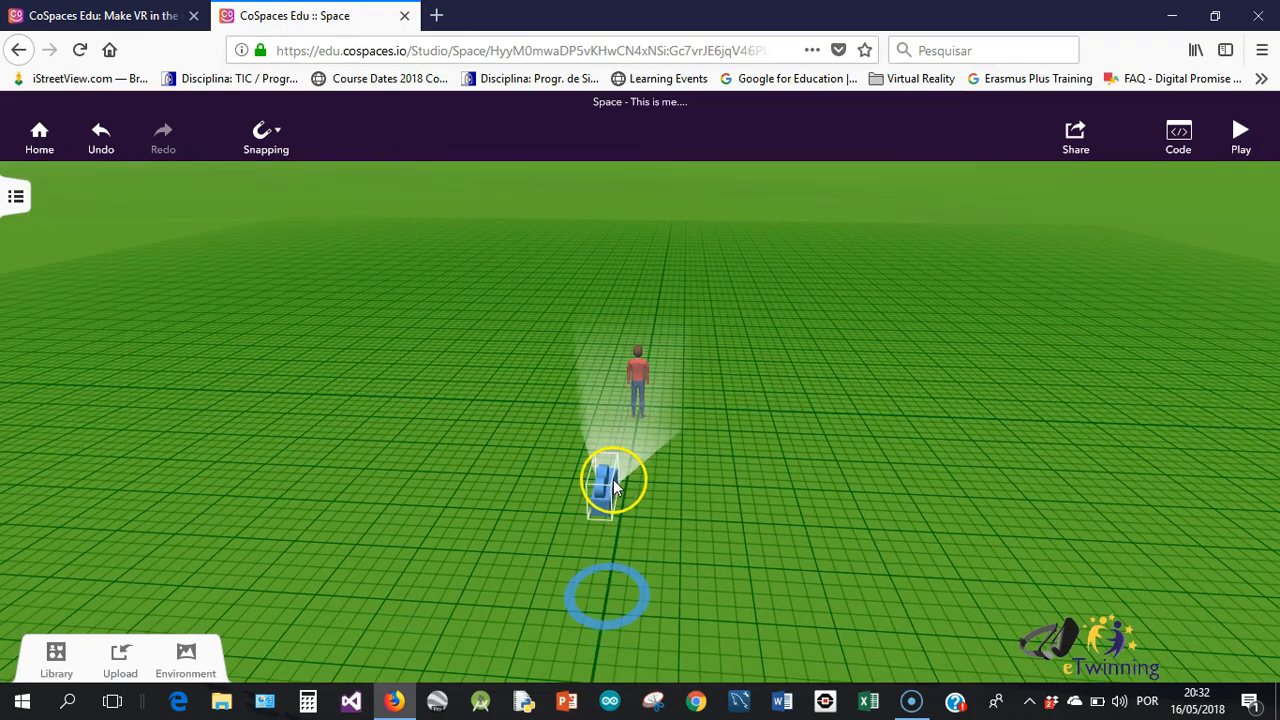
pyautogui.click(1239, 134)
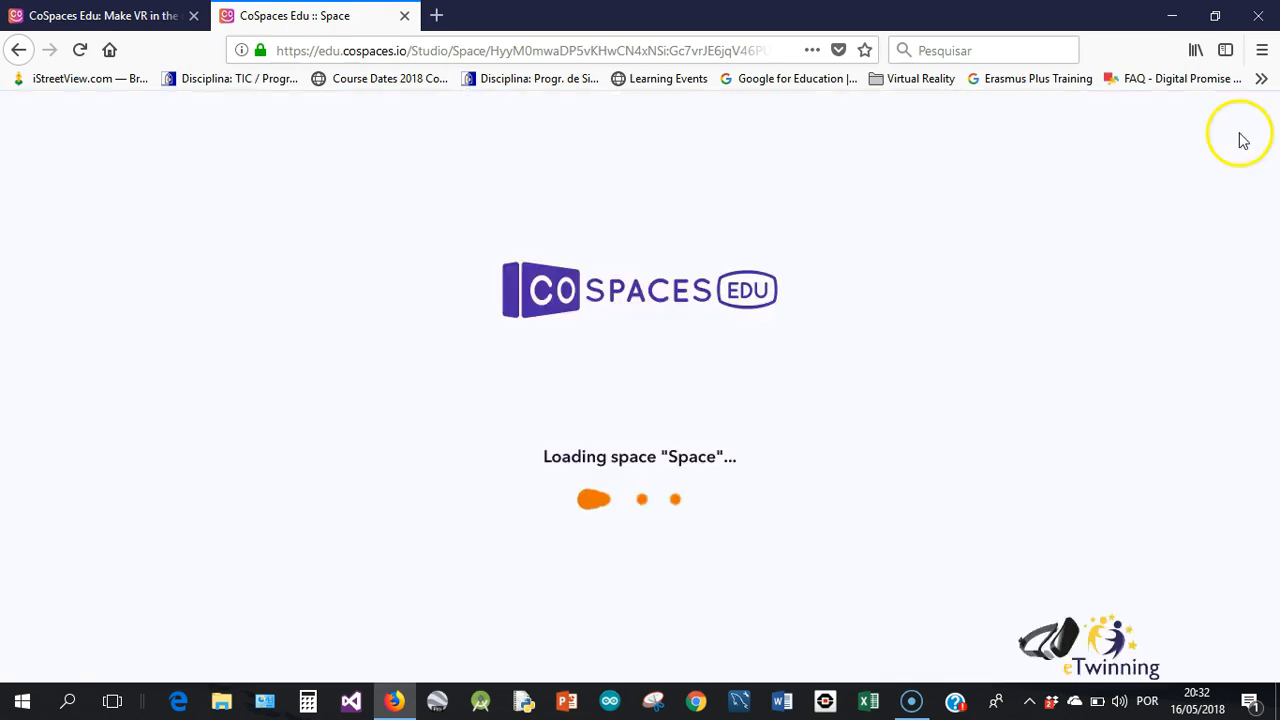
pyautogui.moveTo(774, 476)
pyautogui.mouseDown()
pyautogui.moveTo(792, 483)
pyautogui.moveTo(758, 490)
pyautogui.mouseUp()
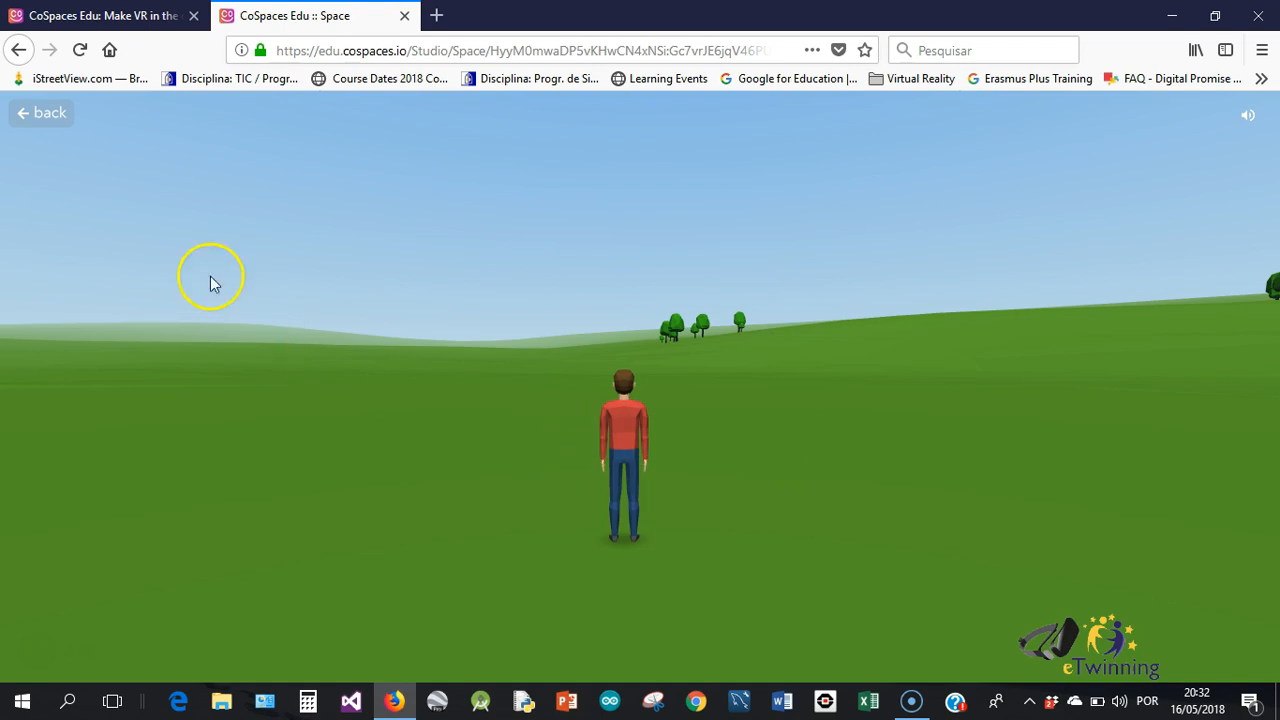
pyautogui.click(62, 130)
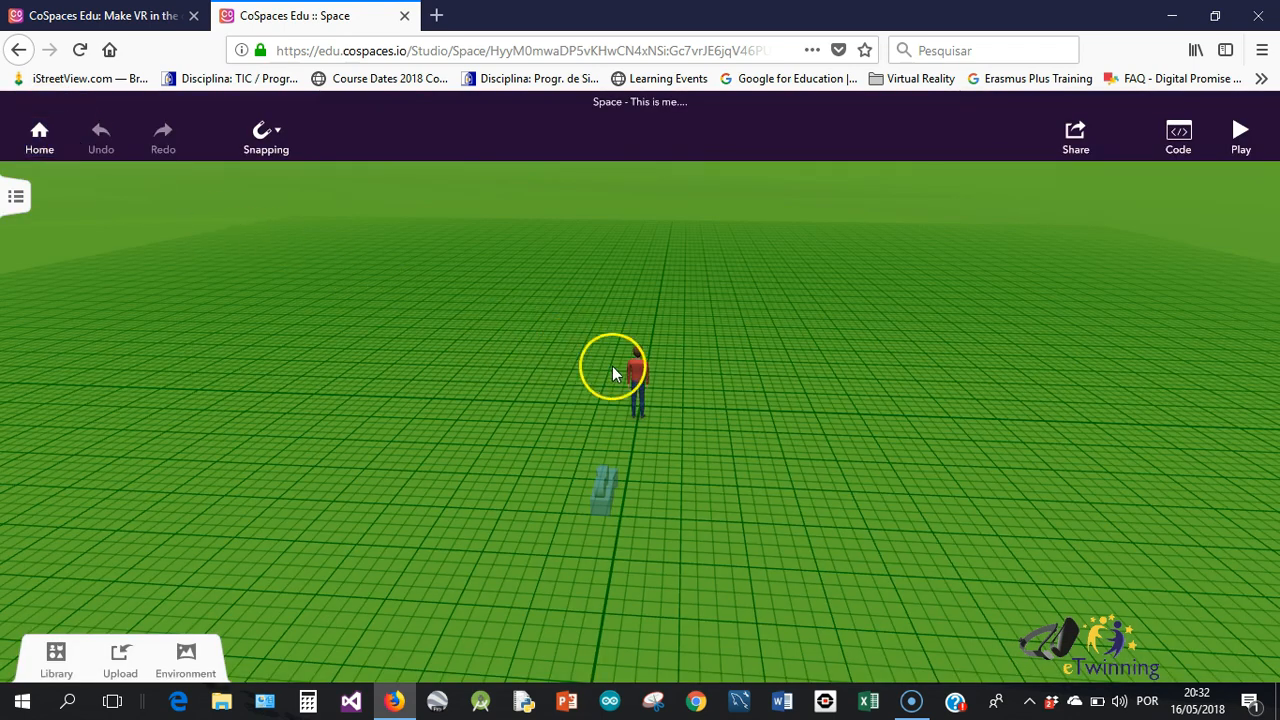
# - Rotate the man 180° around his vertical axis so that he faces the camera
pyautogui.click(633, 374)
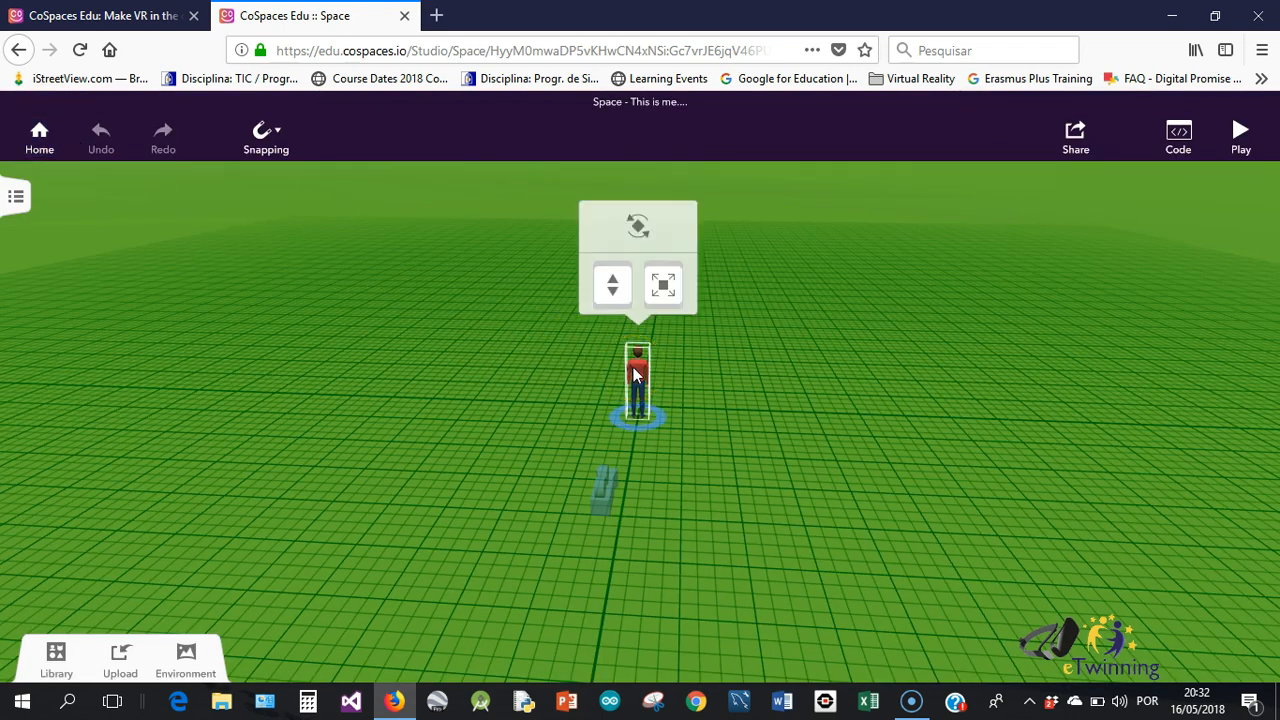
pyautogui.click(633, 374)
pyautogui.click(638, 230)
pyautogui.moveTo(578, 374); pyautogui.dragTo(716, 368)
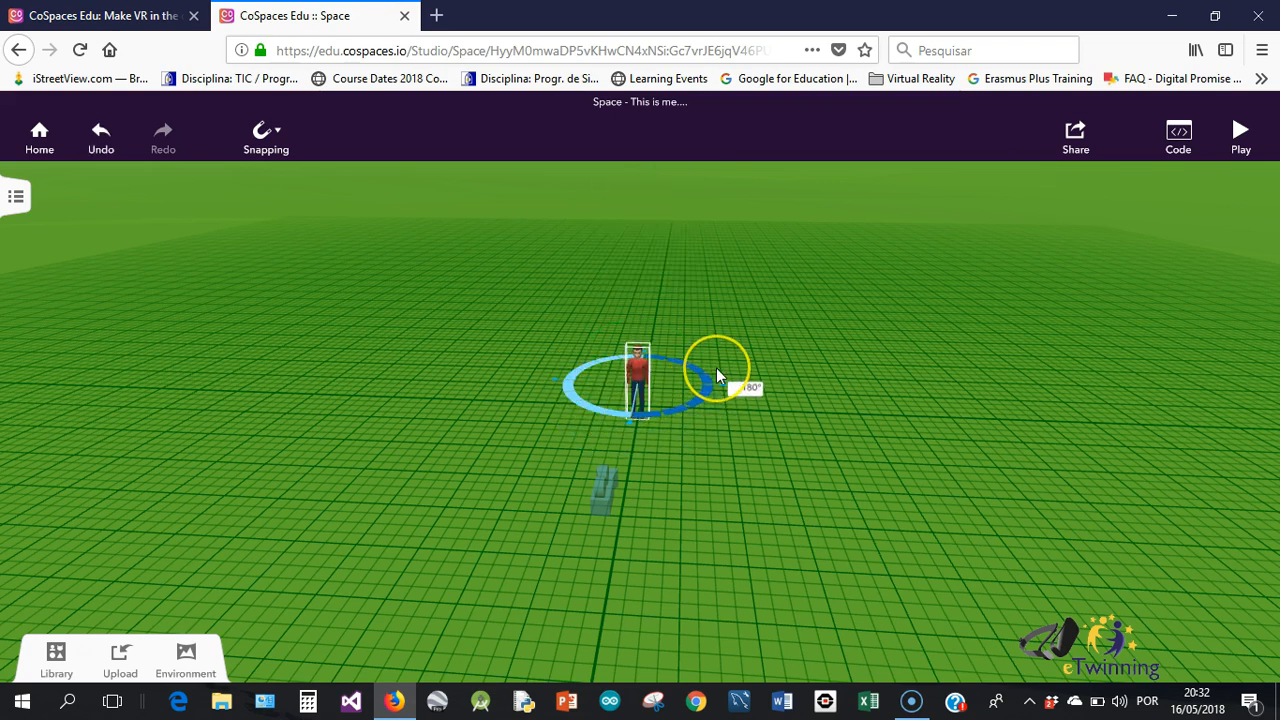
# - Try the man's tilt, height and scale controls, and deselect him
pyautogui.click(637, 330)
pyautogui.moveTo(637, 332); pyautogui.dragTo(638, 358)
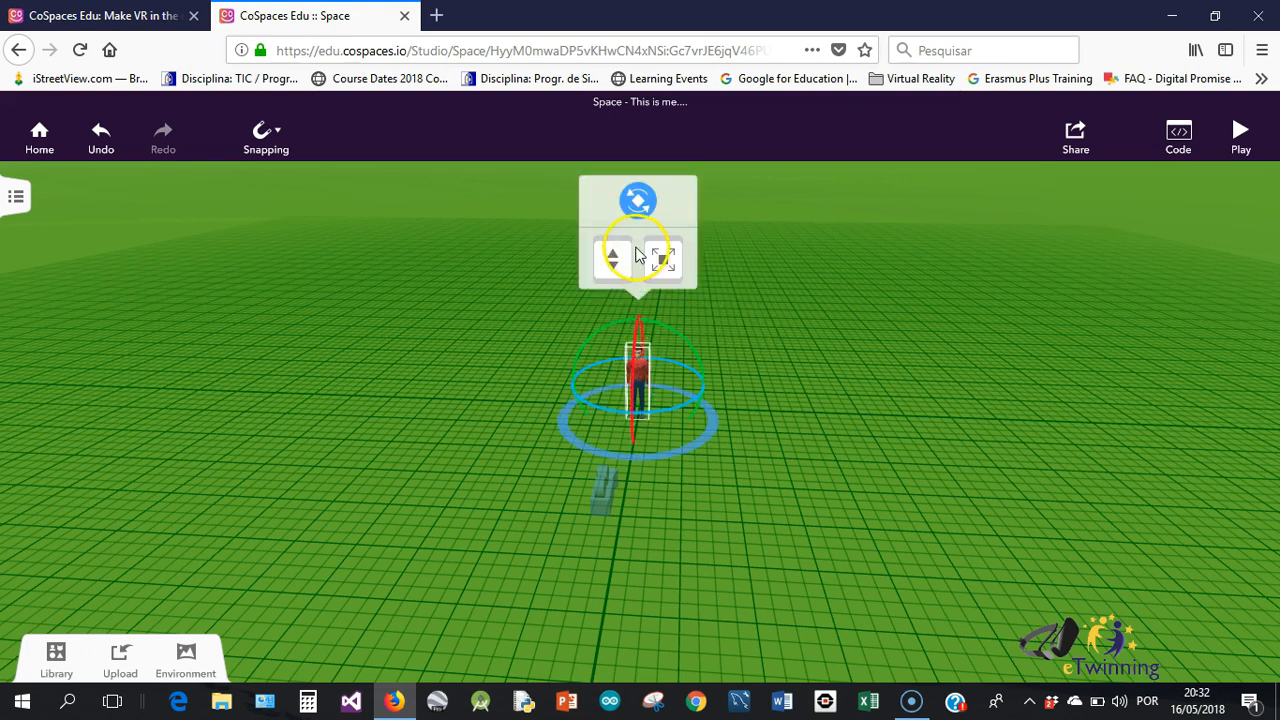
pyautogui.moveTo(612, 260)
pyautogui.mouseDown()
pyautogui.moveTo(620, 186)
pyautogui.moveTo(618, 266)
pyautogui.mouseUp()
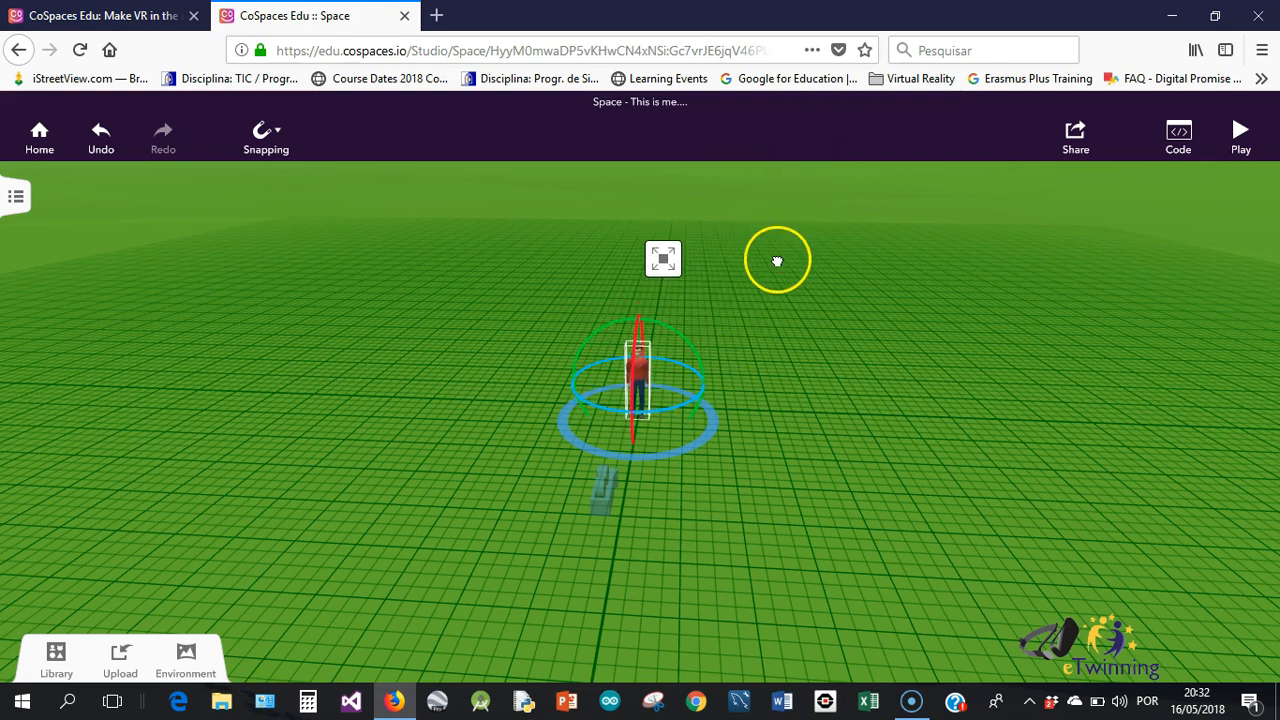
pyautogui.click(752, 428)
# - Shift the camera sideways in line with the man, and preview the space in play mode
pyautogui.click(595, 490)
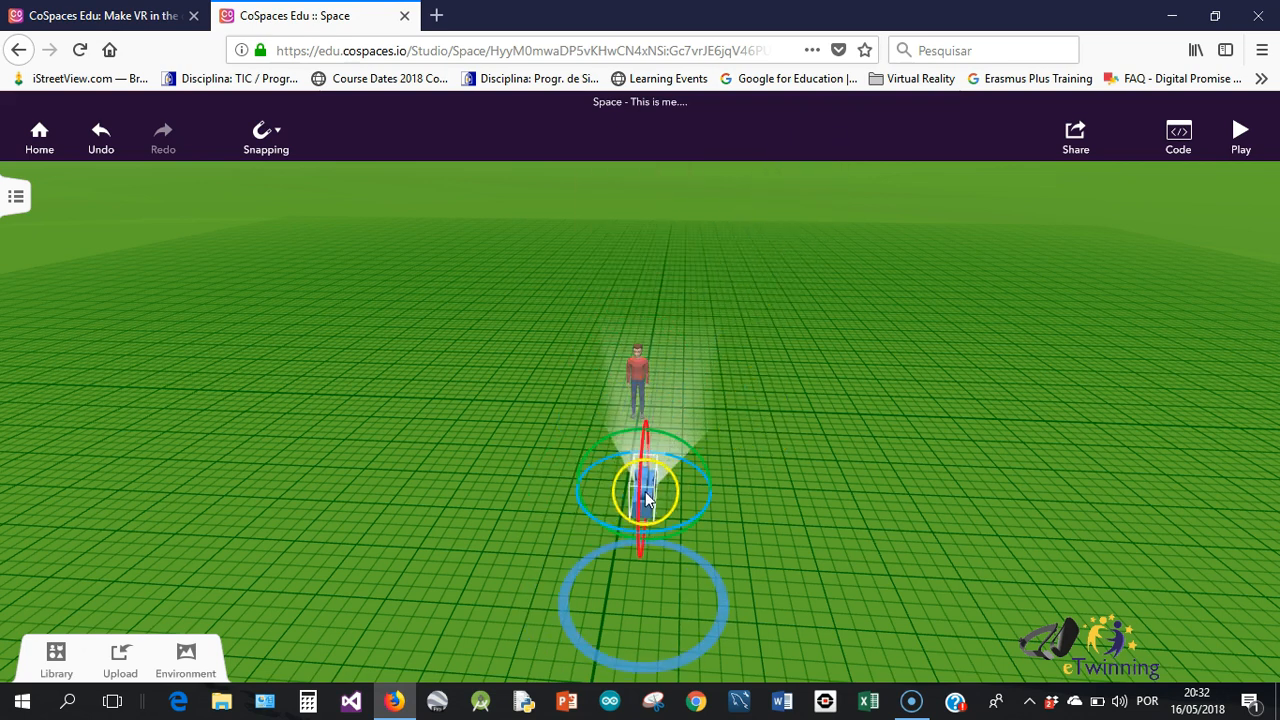
pyautogui.click(1172, 239)
pyautogui.click(1238, 136)
pyautogui.moveTo(951, 397); pyautogui.dragTo(865, 435)
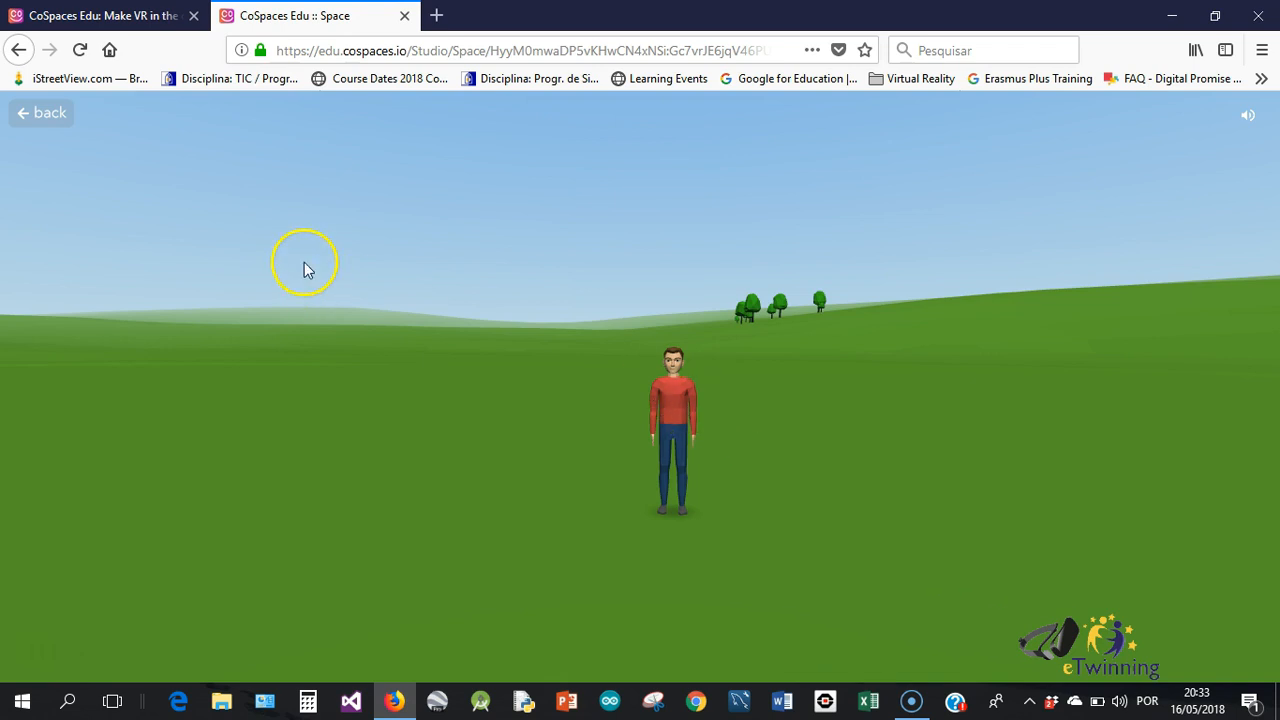
pyautogui.click(43, 114)
# - Move the camera slightly farther back from the man along the grid's centre line
pyautogui.moveTo(703, 420)
pyautogui.mouseDown()
pyautogui.moveTo(725, 380)
pyautogui.moveTo(694, 418)
pyautogui.moveTo(707, 395)
pyautogui.mouseUp()
pyautogui.click(627, 447)
pyautogui.moveTo(625, 447); pyautogui.dragTo(623, 488)
pyautogui.click(721, 405)
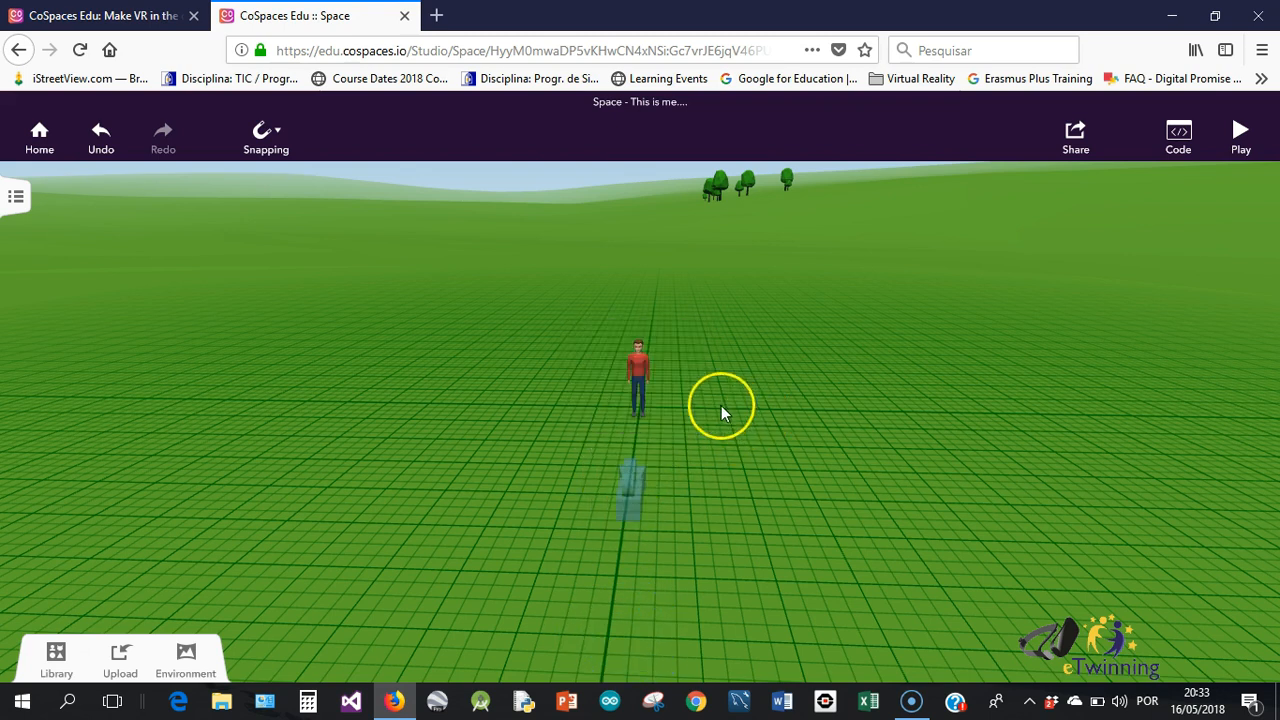
# - Rename the man with the person's first name and enable his use in Blockly
pyautogui.click(641, 367)
pyautogui.rightClick(641, 365)
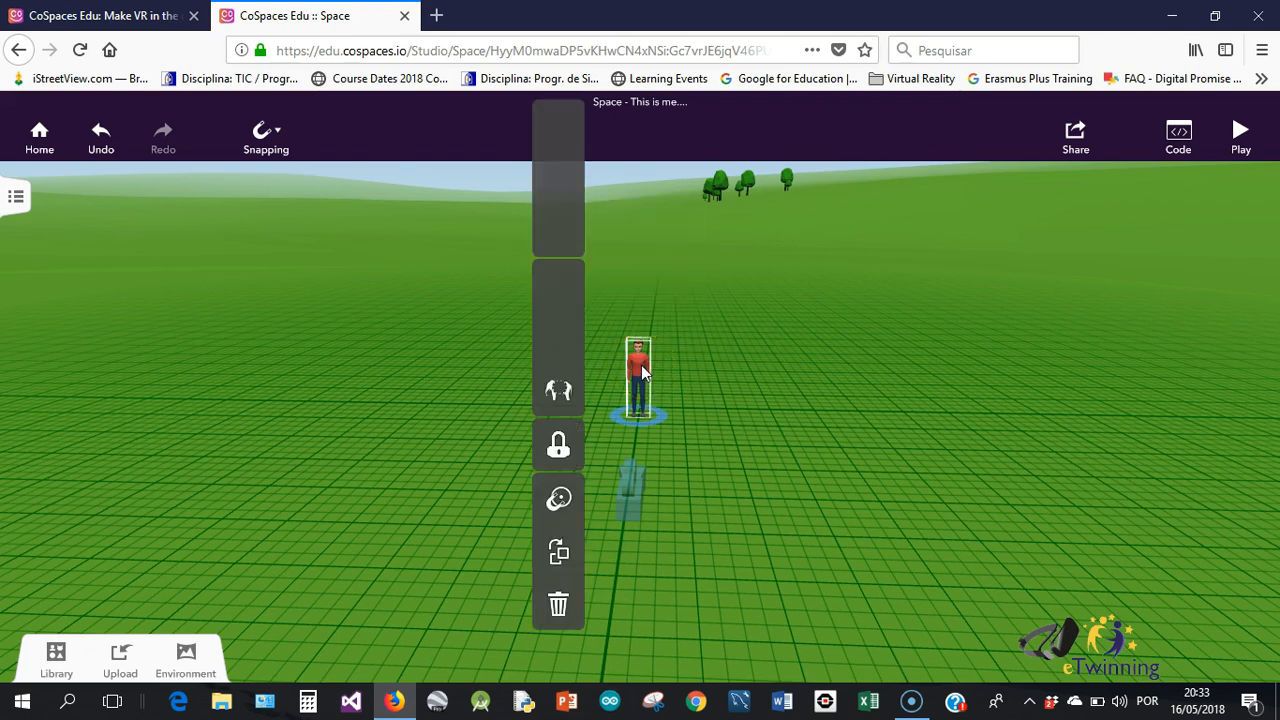
pyautogui.click(557, 182)
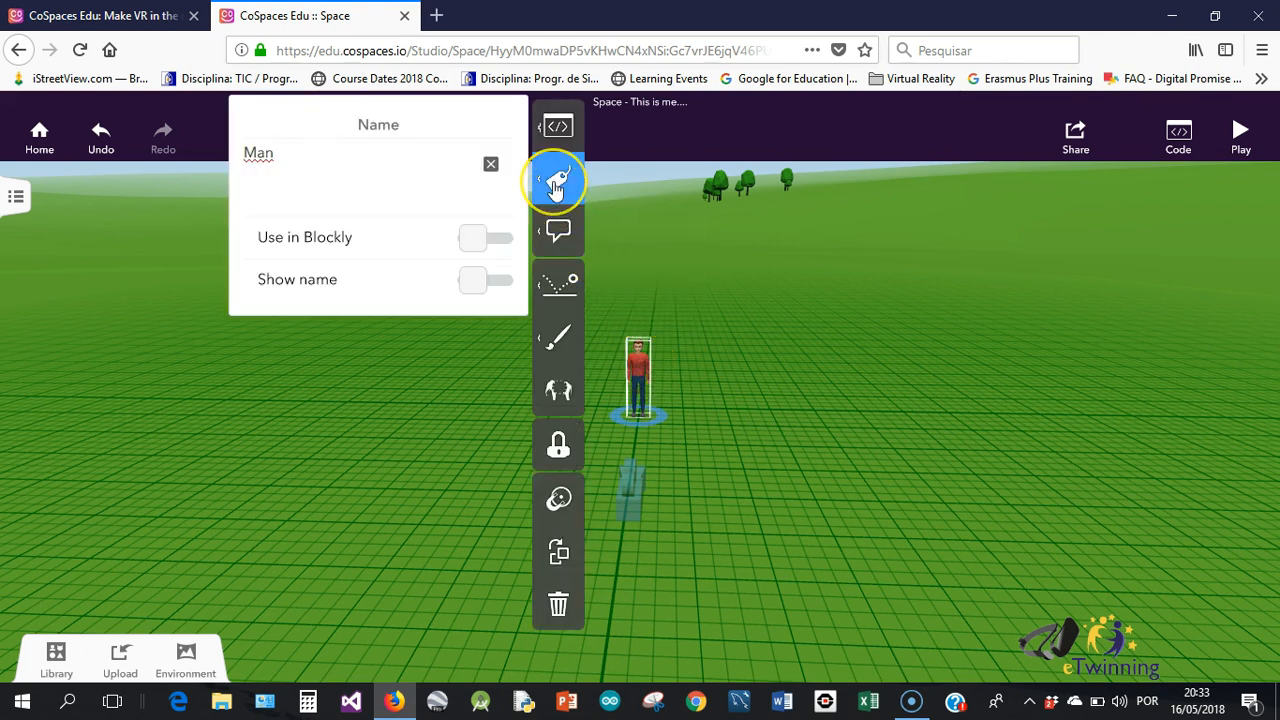
pyautogui.moveTo(286, 152); pyautogui.dragTo(214, 149)
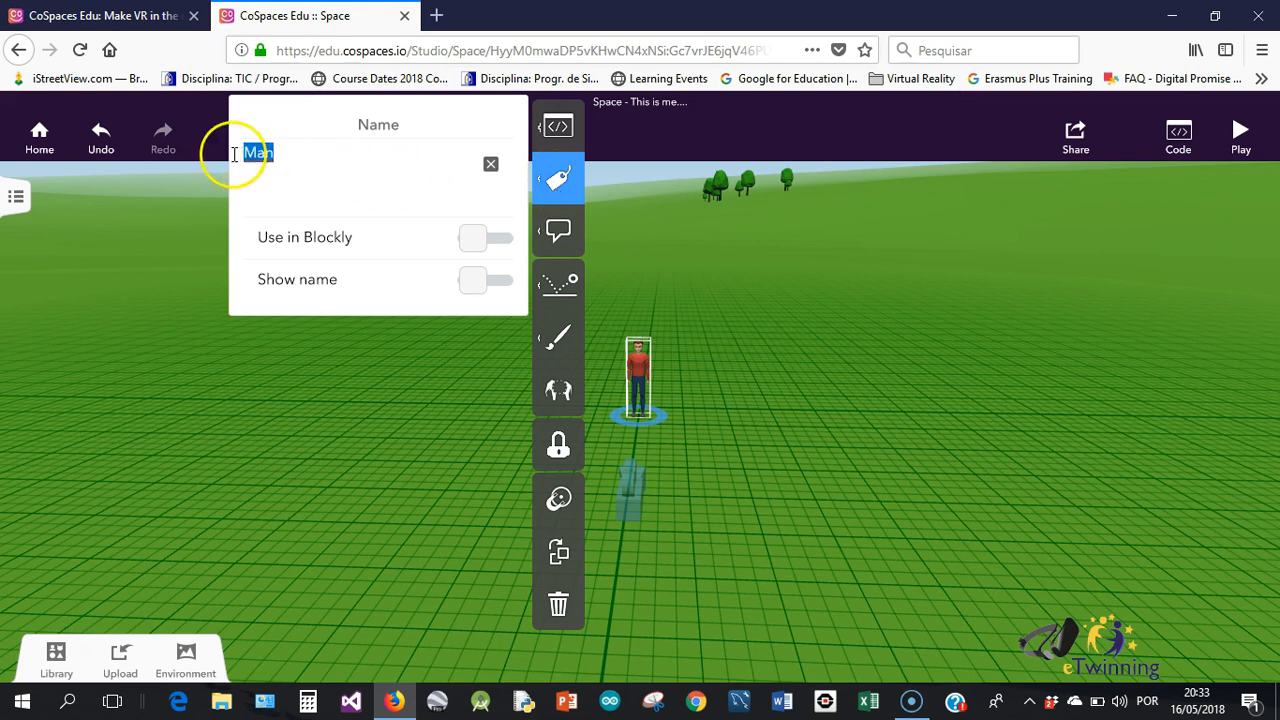
pyautogui.write('marco')
pyautogui.click(500, 240)
# - Look at the man's speak or think settings, and deselect him without adding any text
pyautogui.click(558, 231)
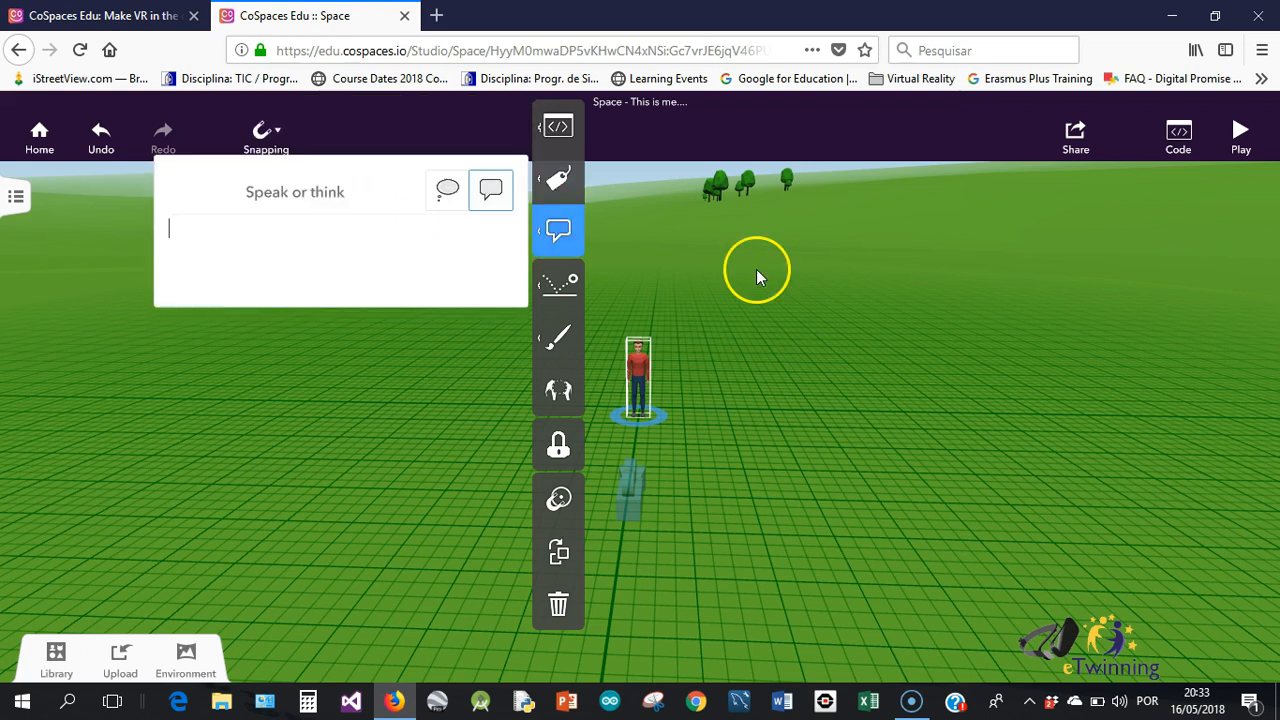
pyautogui.click(756, 270)
pyautogui.click(652, 378)
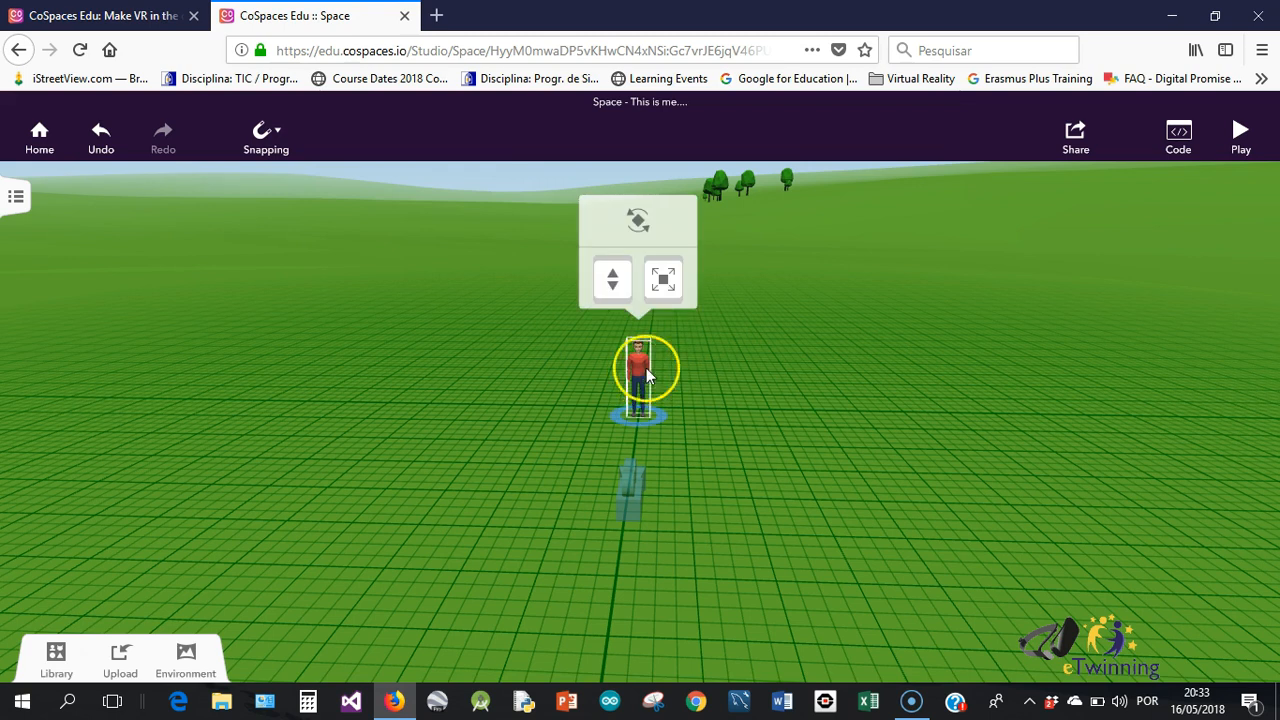
pyautogui.click(739, 350)
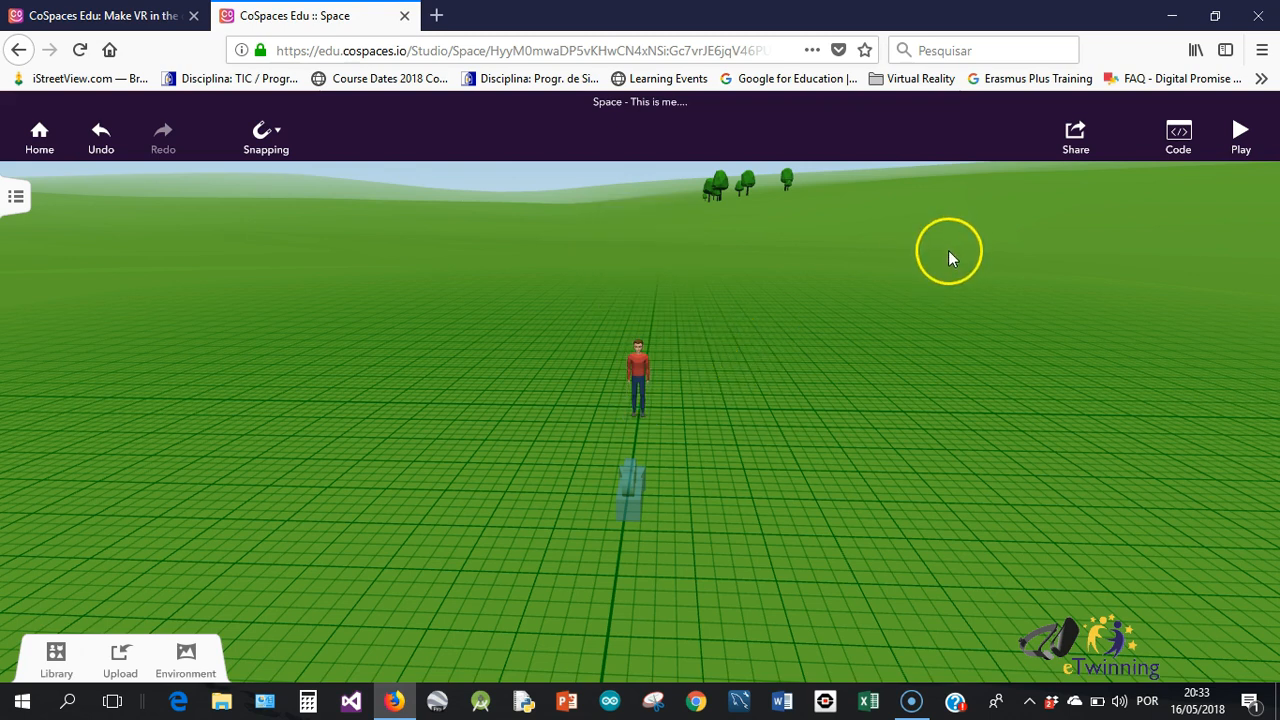
# - Open the code editor and choose Blockly (basic blocks) as the play mode script language
pyautogui.click(1180, 138)
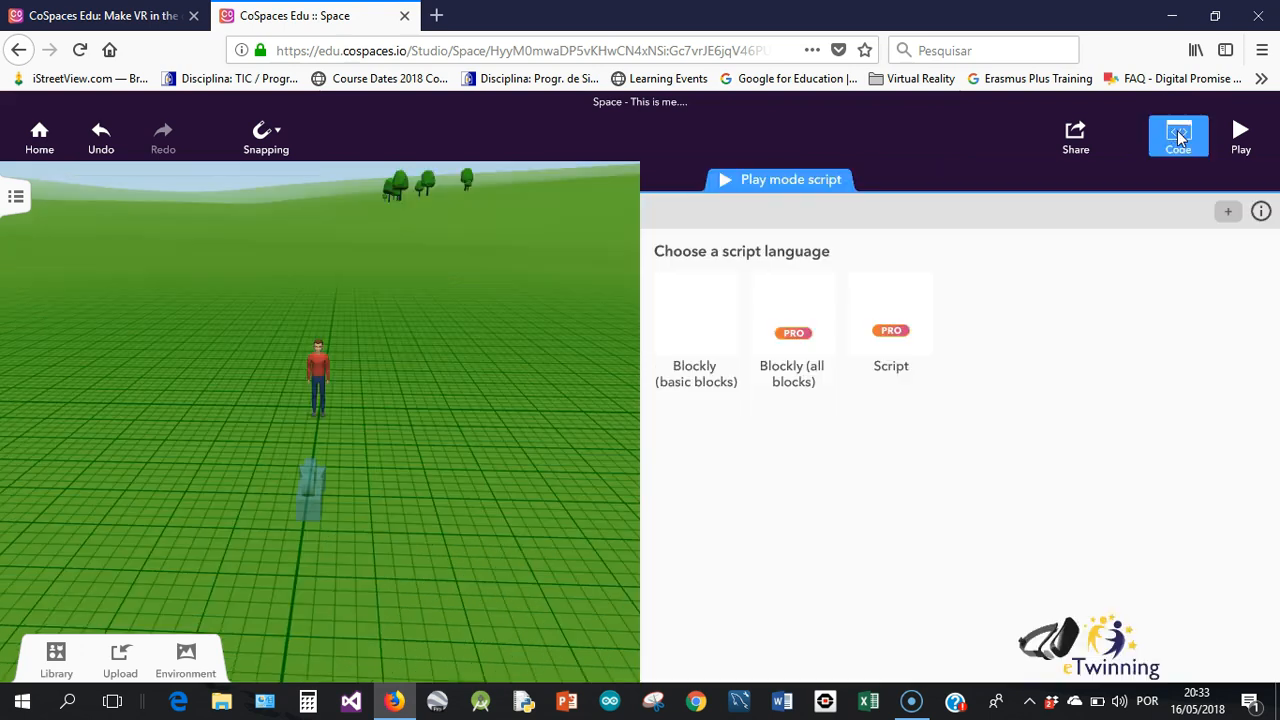
pyautogui.click(705, 318)
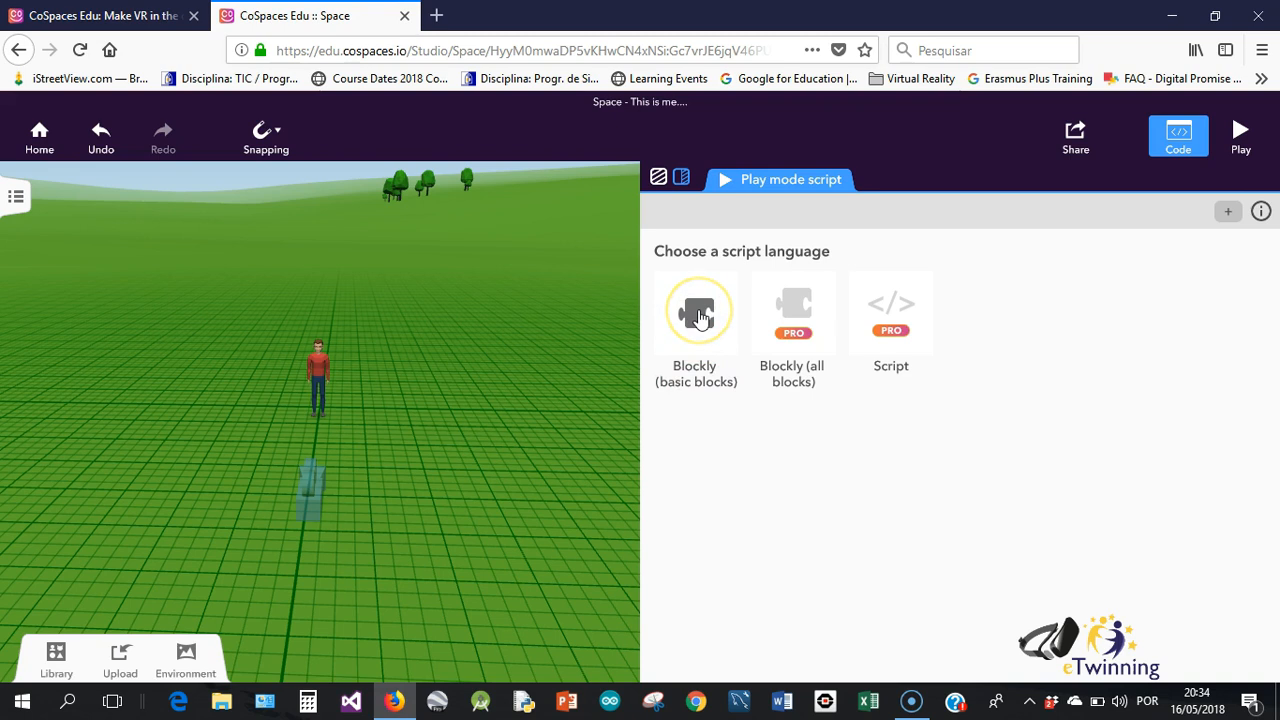
# - Create a Blockly (basic blocks) script and look through its Events, Actions, Transitions and ControlFlow blocks, including Loops and Other
pyautogui.click(700, 314)
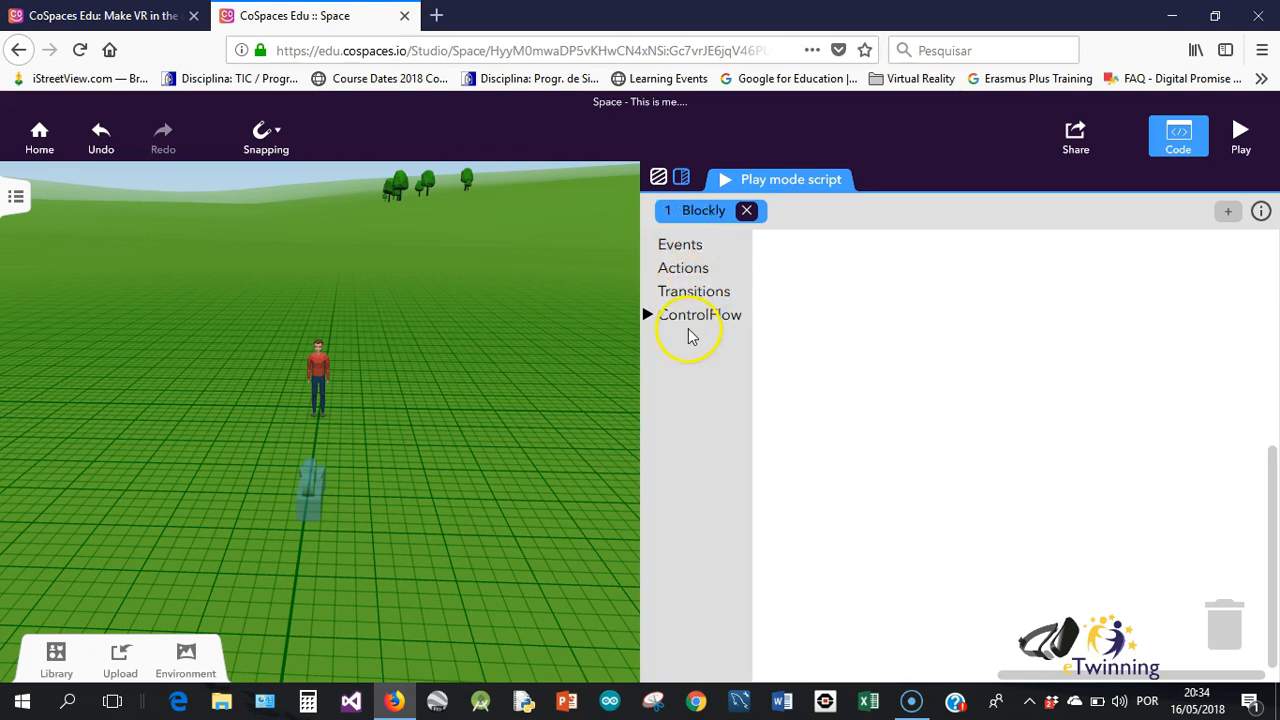
pyautogui.click(688, 248)
pyautogui.click(690, 268)
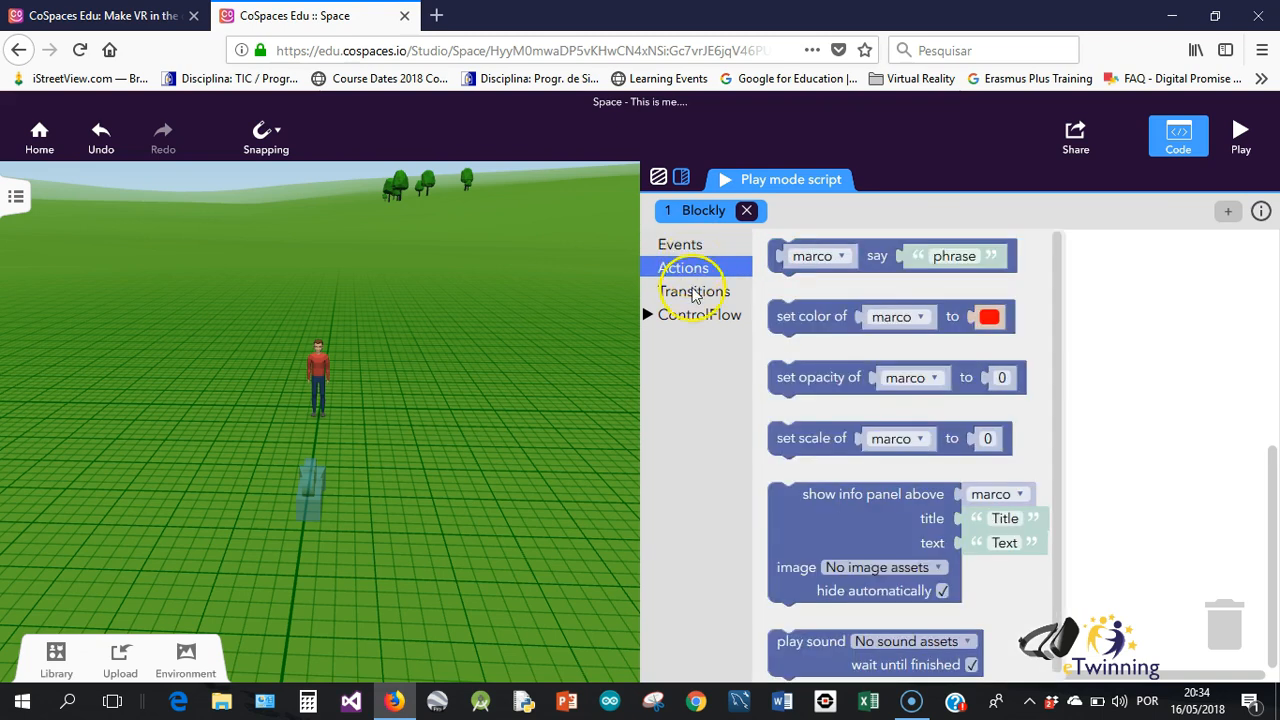
pyautogui.click(694, 292)
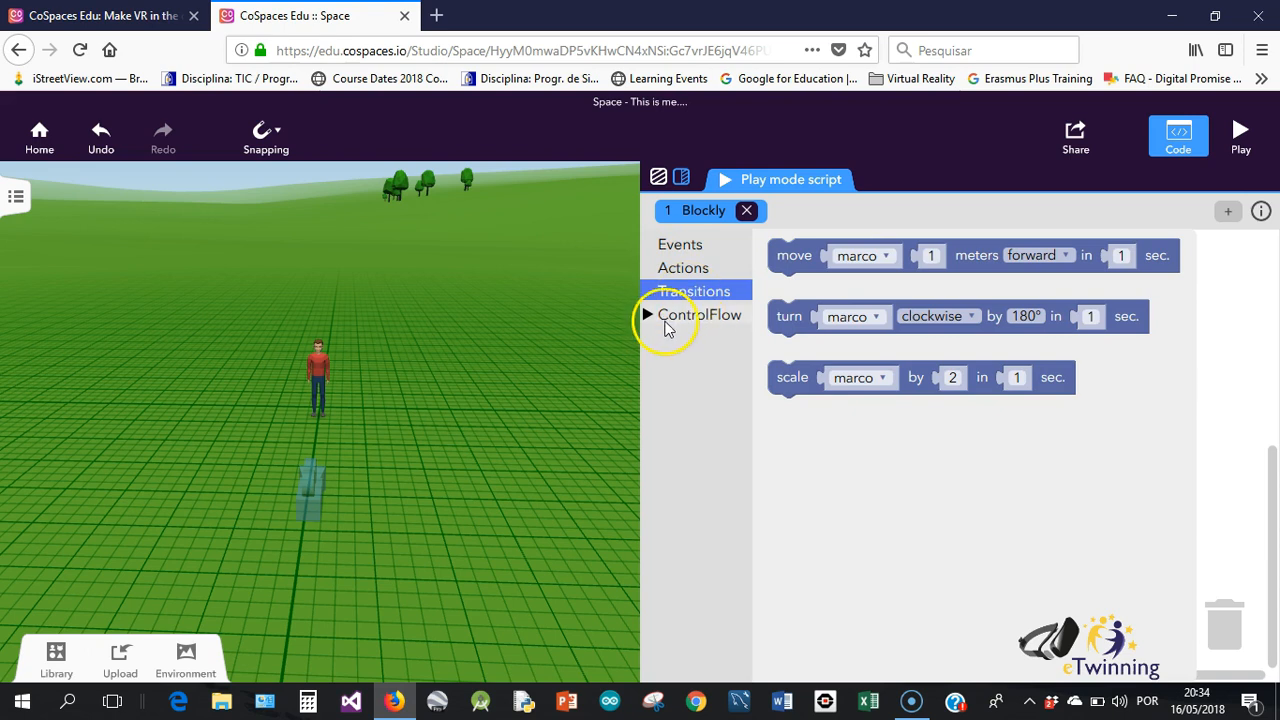
pyautogui.click(655, 320)
pyautogui.click(700, 340)
pyautogui.click(697, 360)
# - Add an "on activate of" event block for the man to the script workspace
pyautogui.click(684, 250)
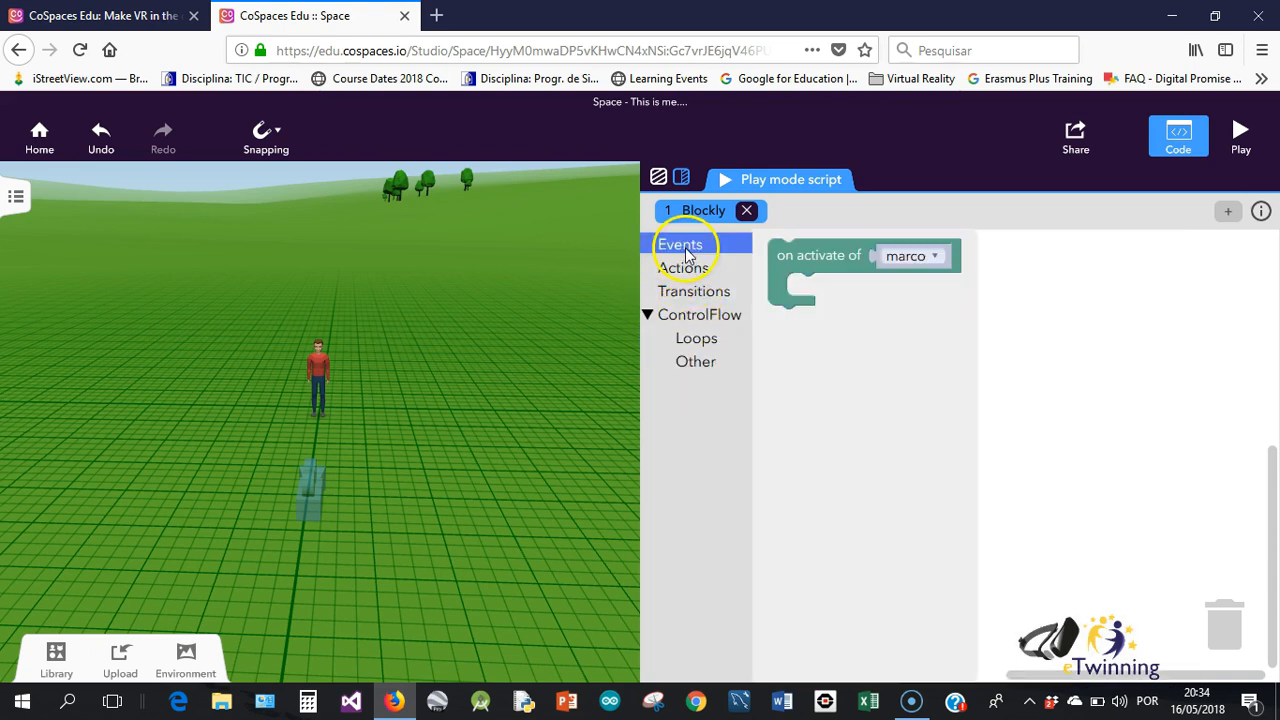
pyautogui.moveTo(800, 258); pyautogui.dragTo(880, 280)
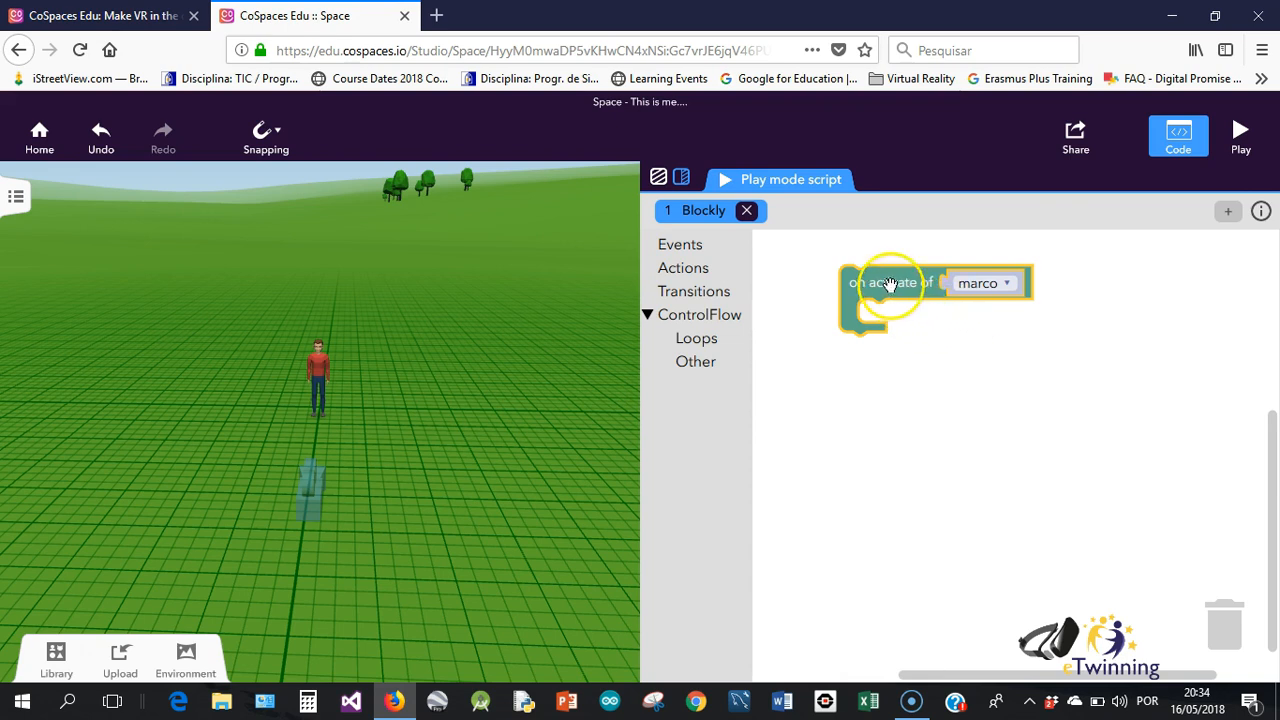
pyautogui.moveTo(894, 286); pyautogui.dragTo(874, 295)
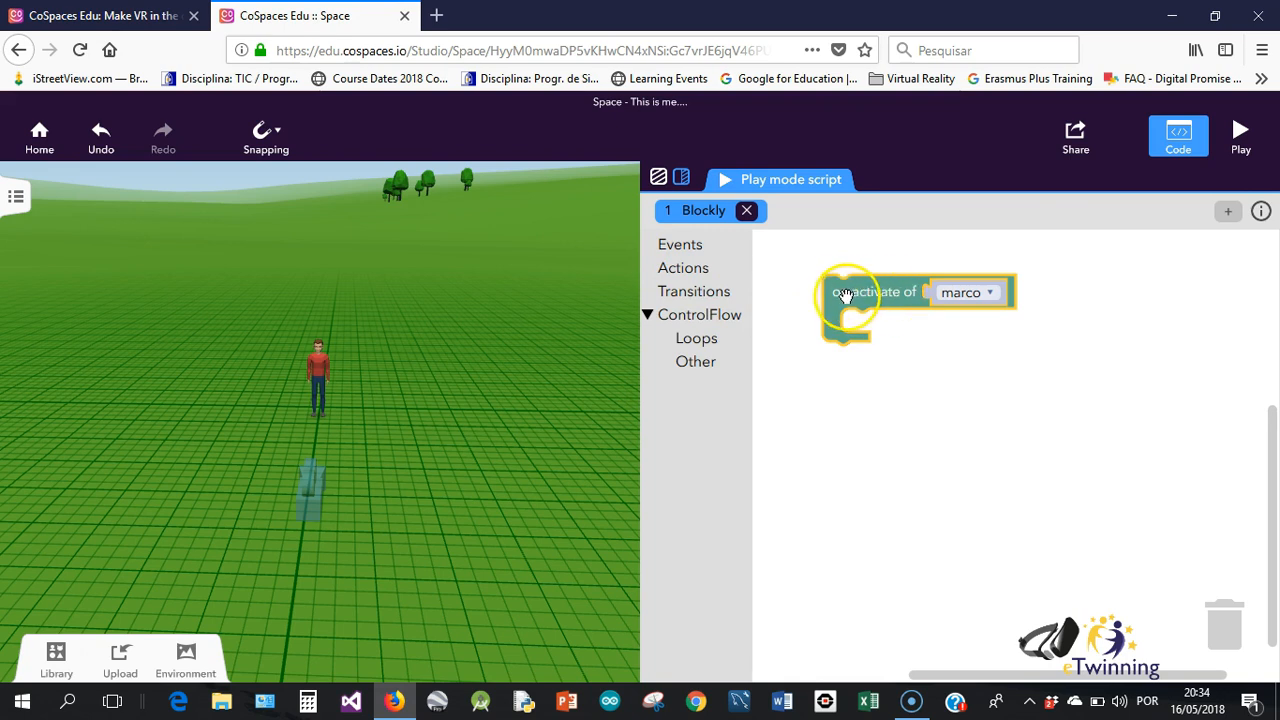
# - Place a say block for the man inside the event block, reading "Hello I'm" plus his first name and "Welcome to this LE!"
pyautogui.click(686, 272)
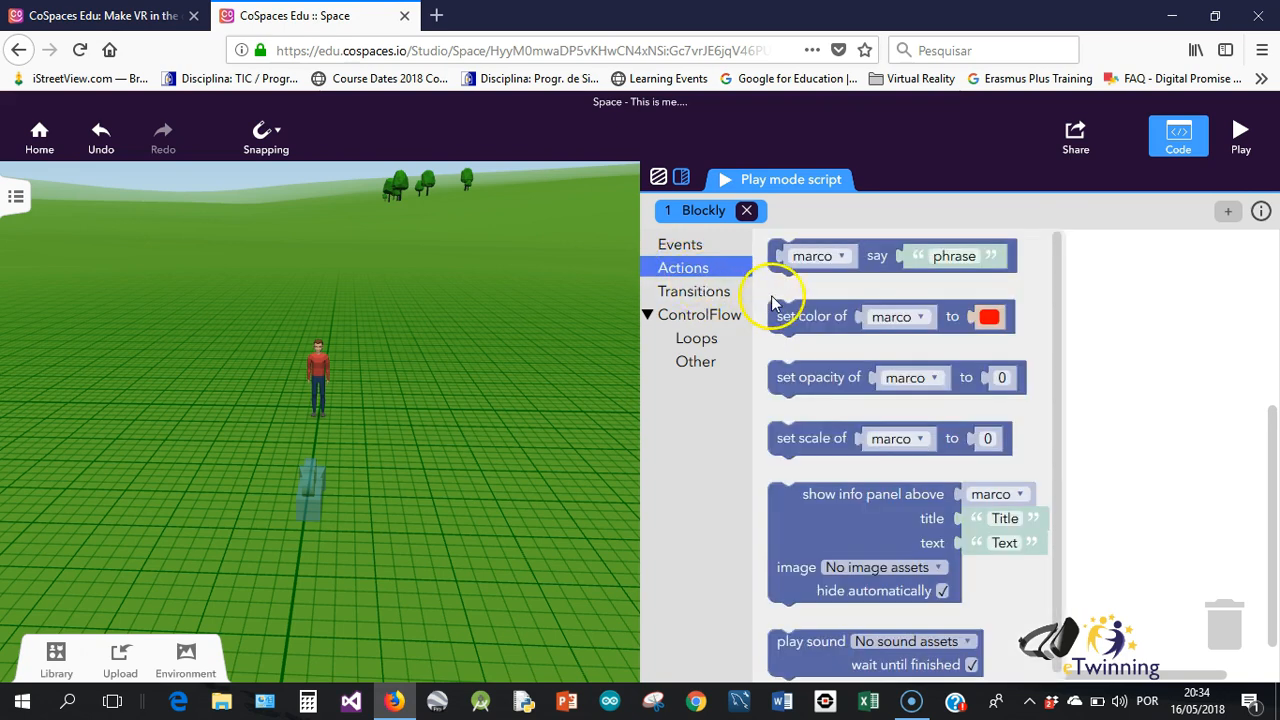
pyautogui.moveTo(866, 256); pyautogui.dragTo(953, 328)
pyautogui.click(1027, 327)
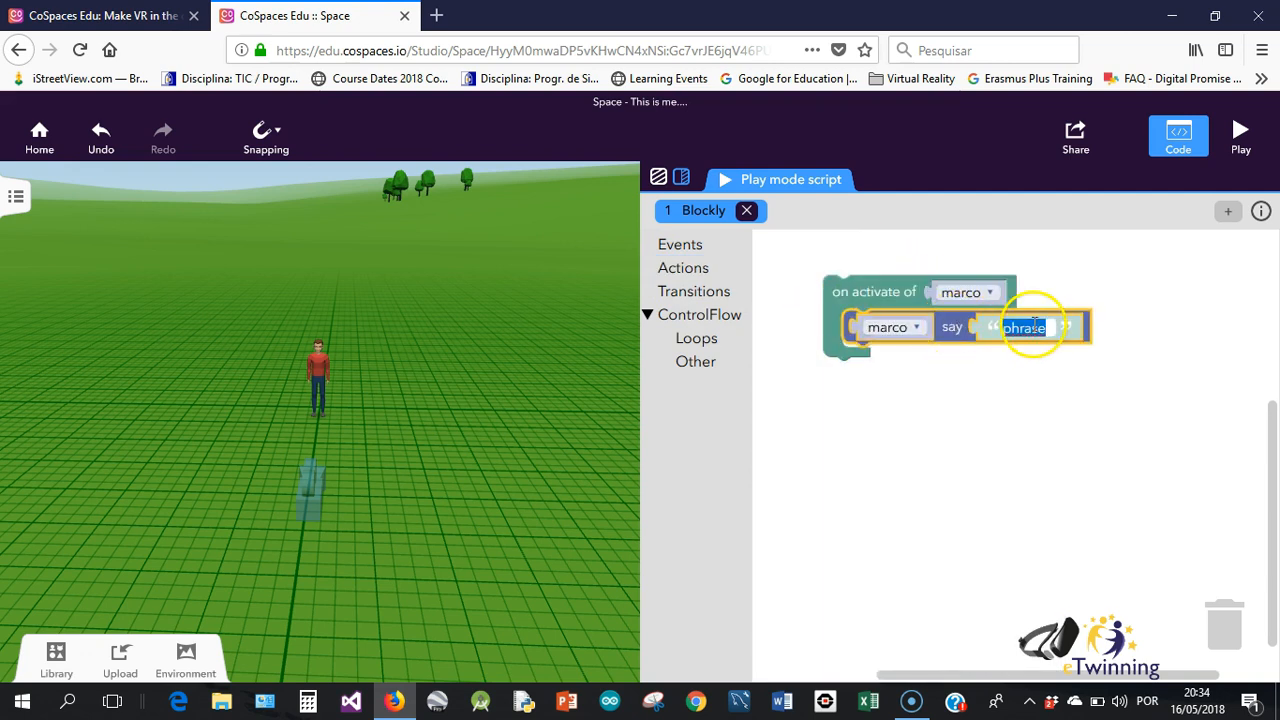
pyautogui.write('H')
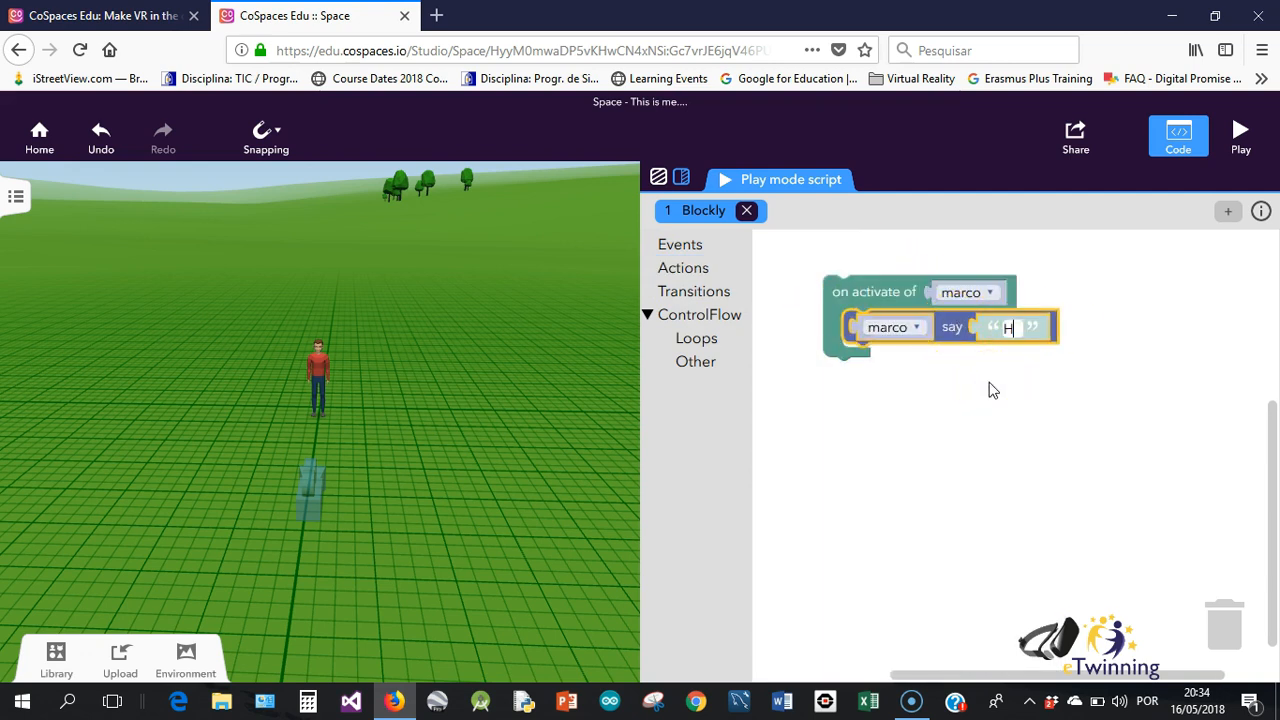
pyautogui.write('ello')
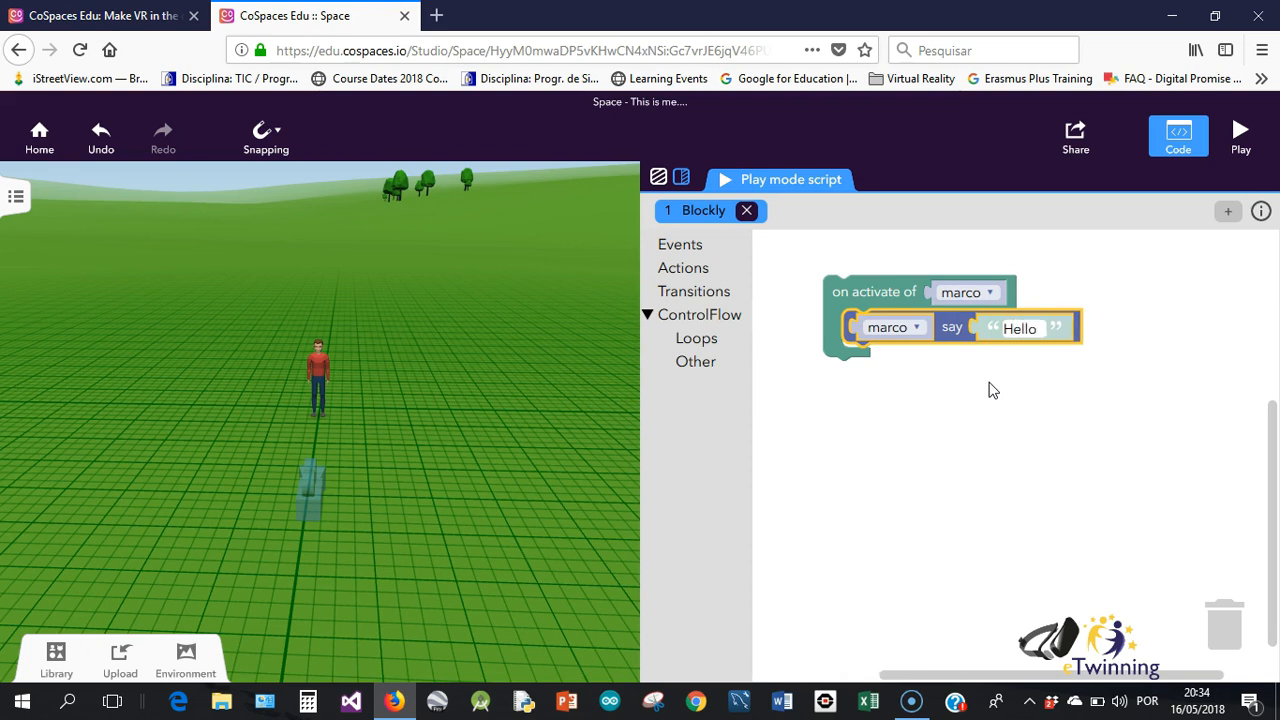
pyautogui.write(" I'm")
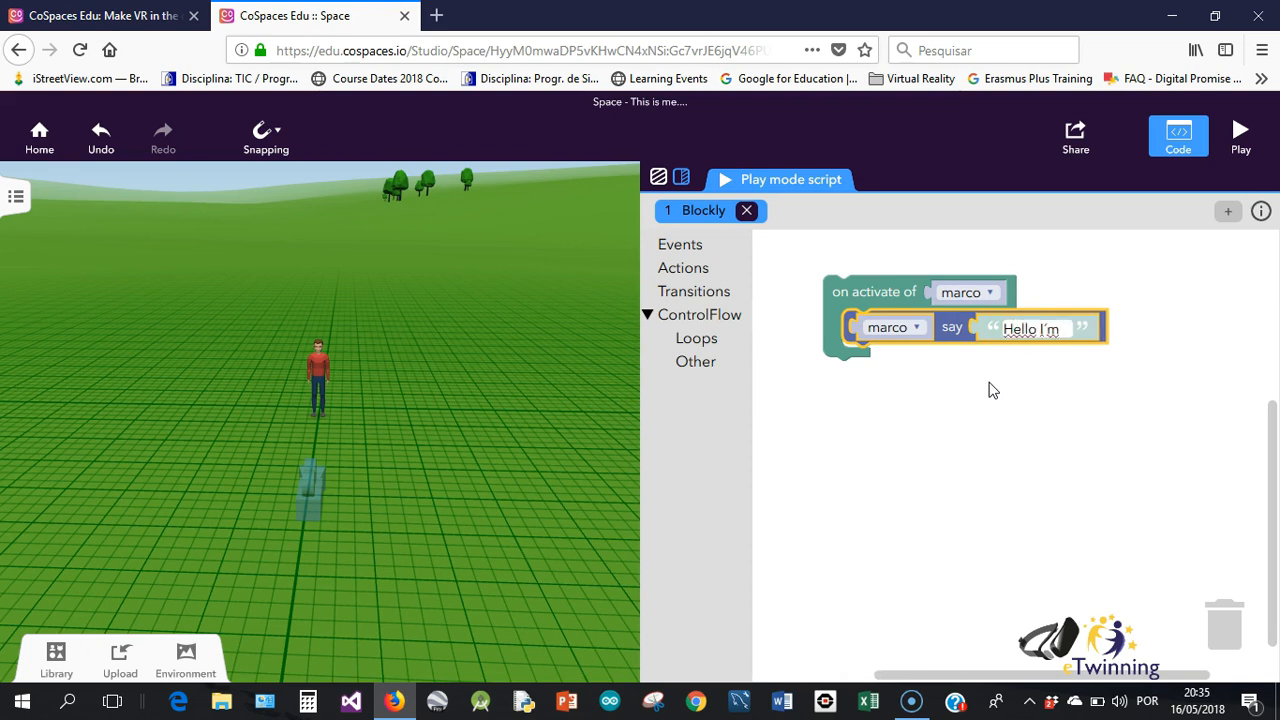
pyautogui.write(' Marco. ')
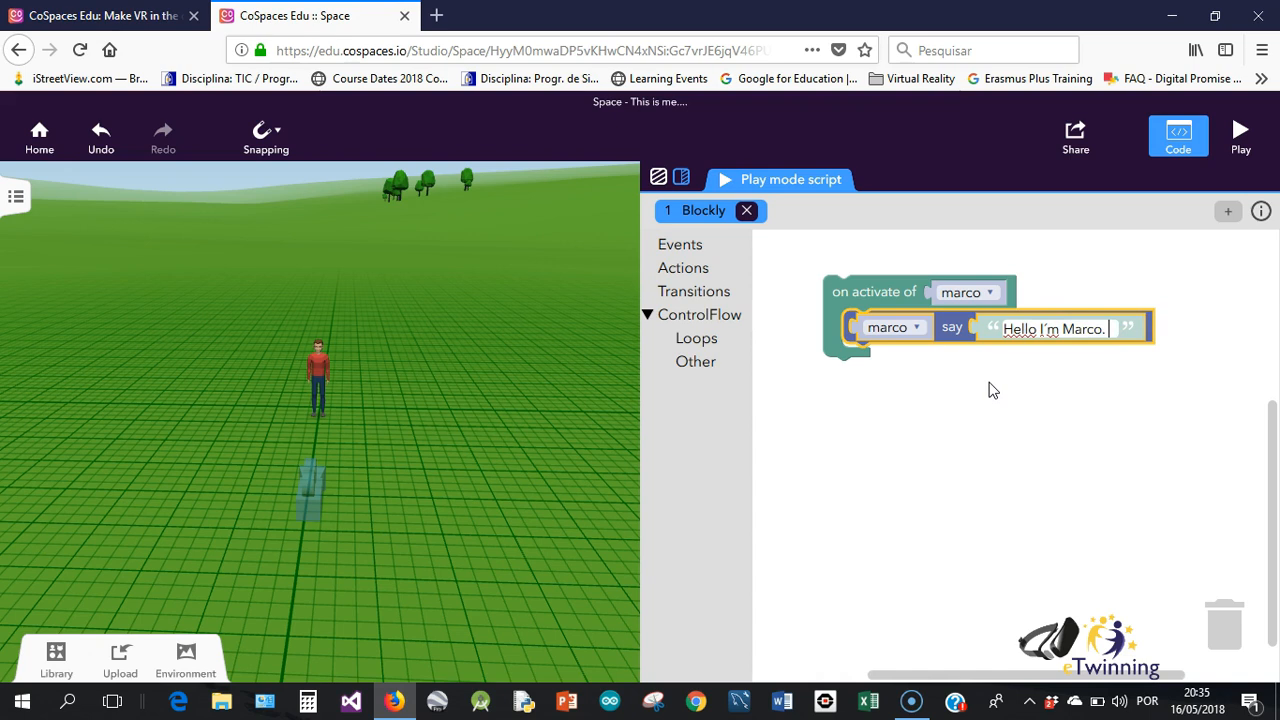
pyautogui.write('Welcome to ')
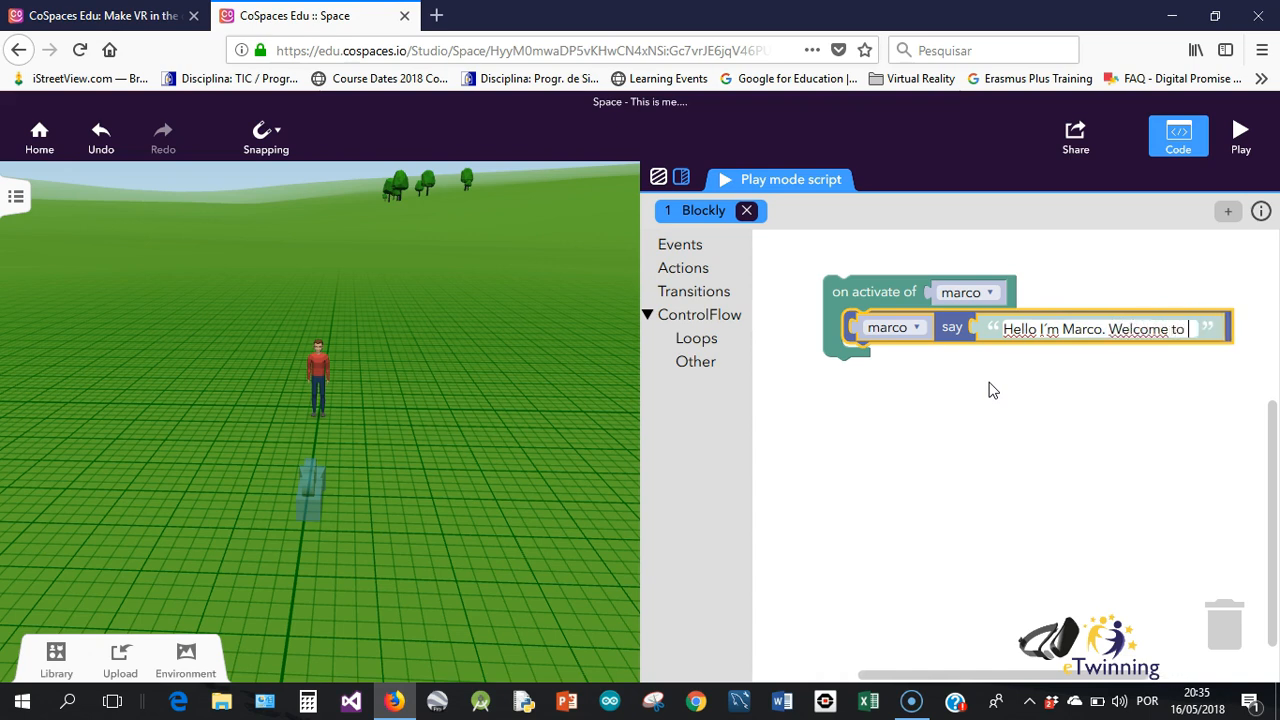
pyautogui.write('this ')
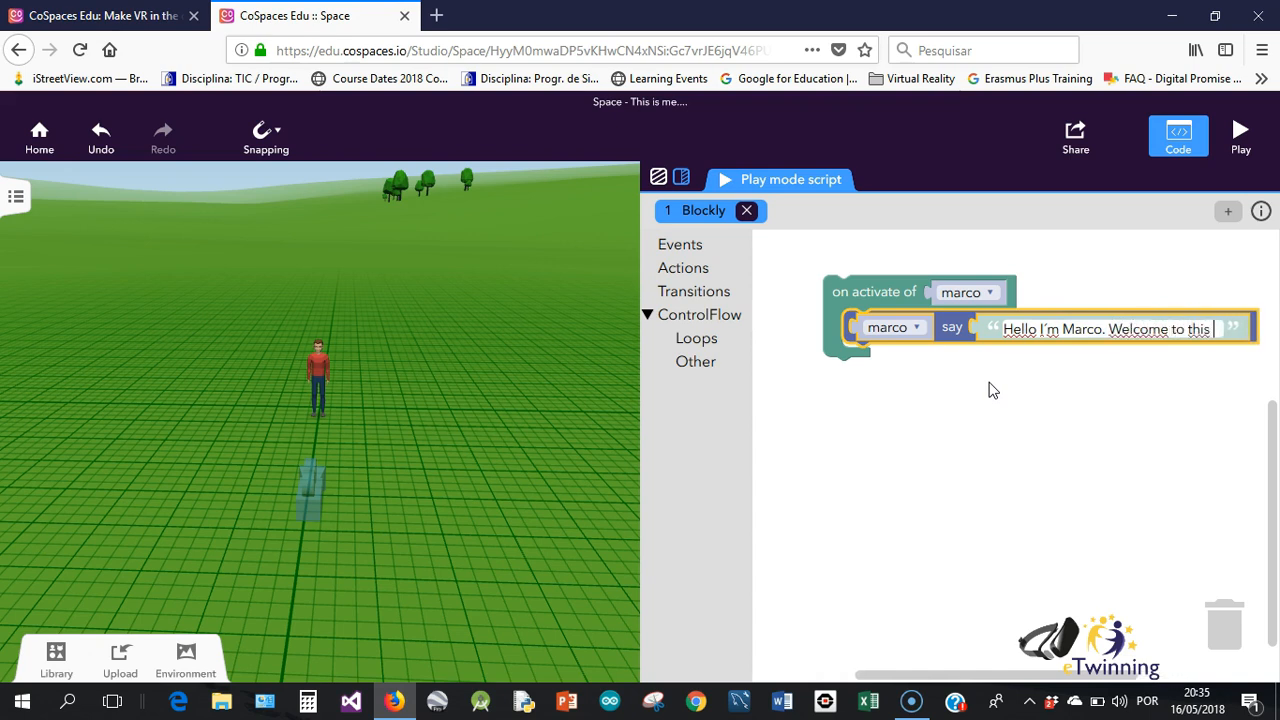
pyautogui.write('Le')
pyautogui.press('BackSpace')
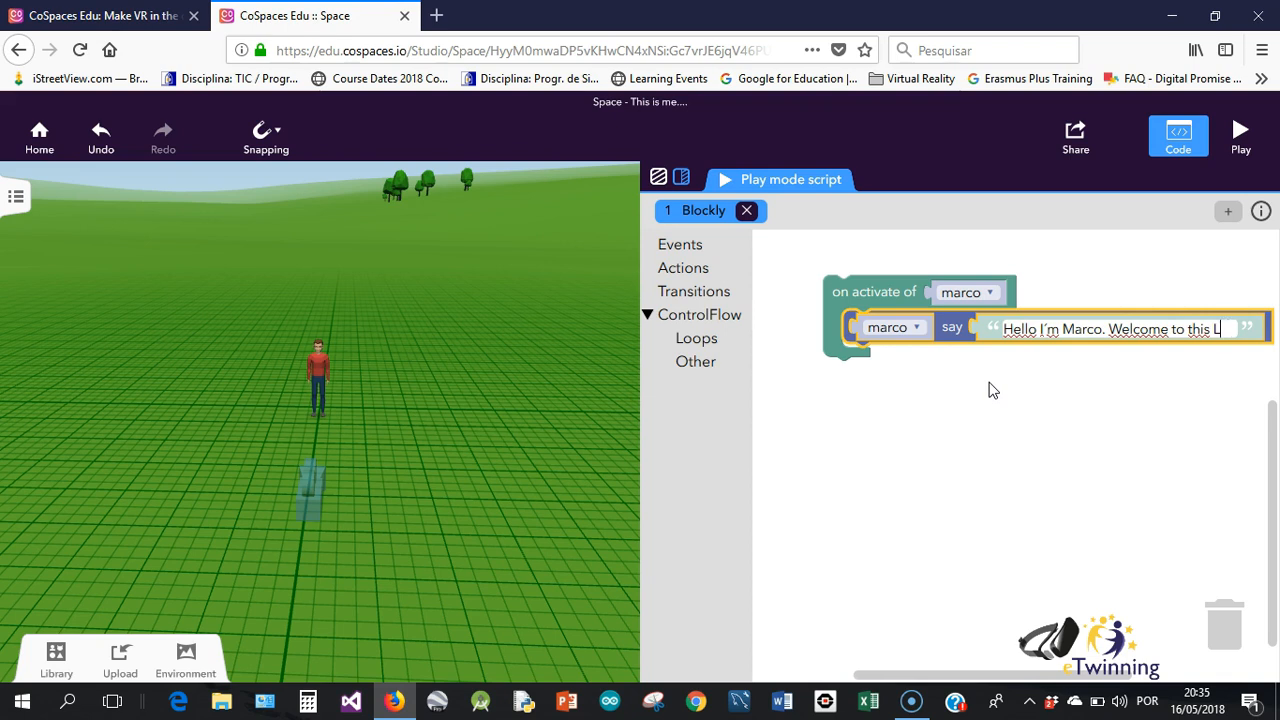
pyautogui.write('E!')
# - Close the code editor, play the scene, activate the man to test his greeting, and return to the editor
pyautogui.click(1177, 140)
pyautogui.moveTo(847, 353); pyautogui.dragTo(778, 374)
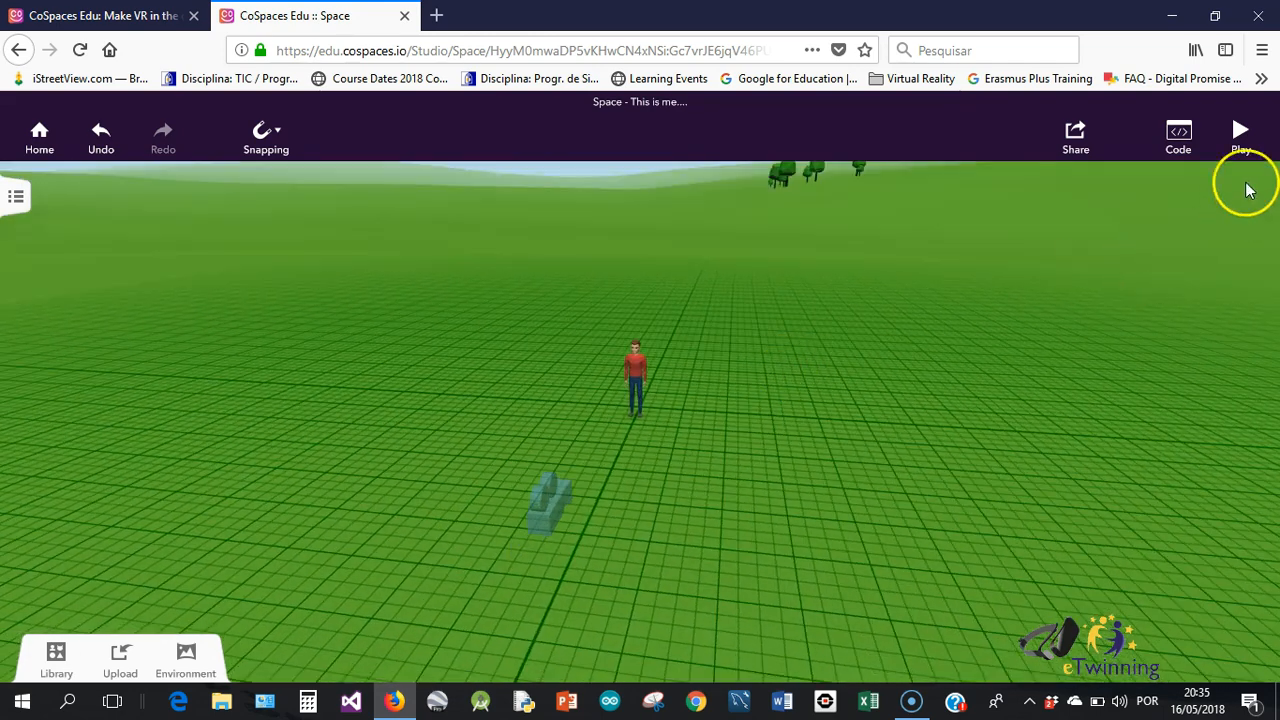
pyautogui.click(1240, 134)
pyautogui.moveTo(759, 494); pyautogui.dragTo(672, 385)
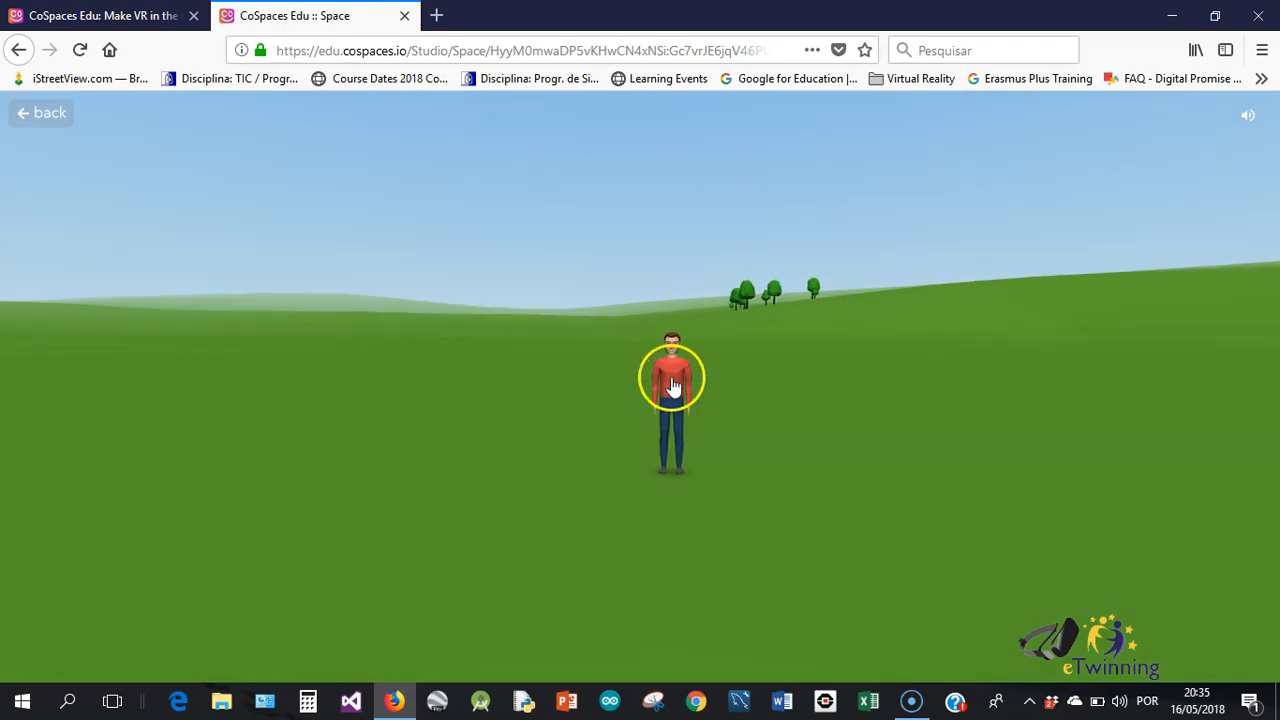
pyautogui.click(672, 385)
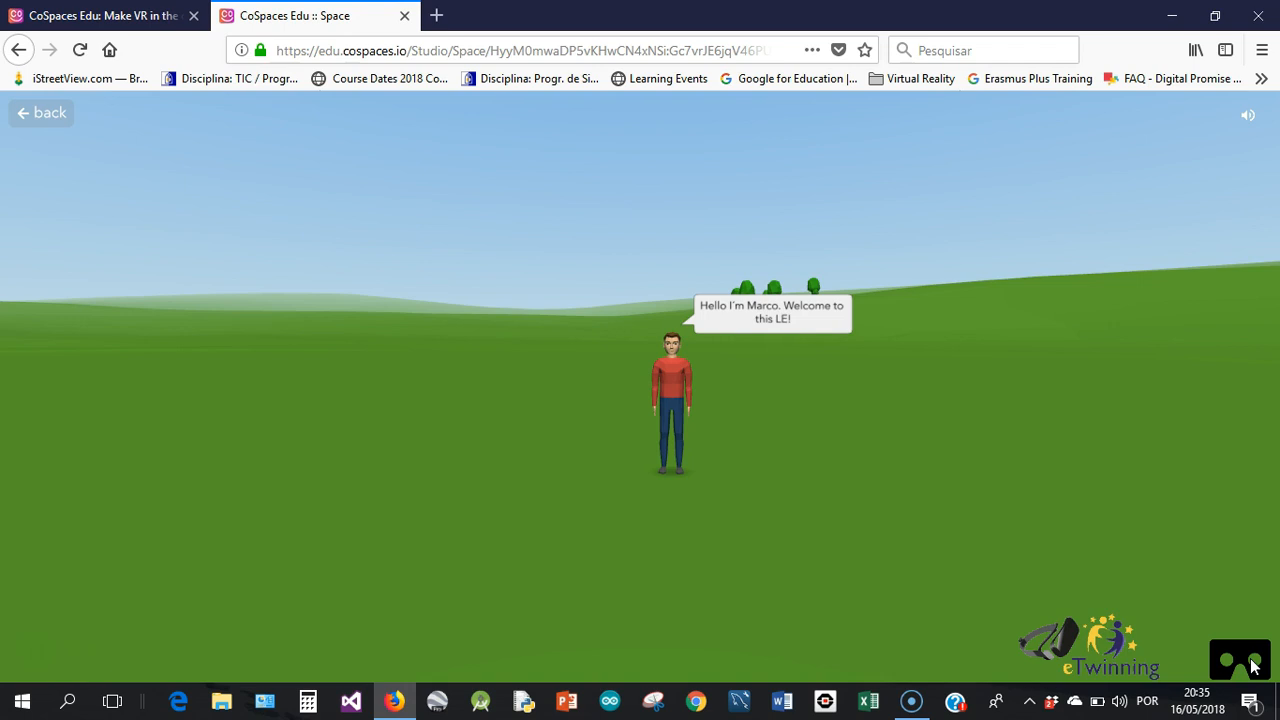
pyautogui.click(40, 116)
# - In play mode, look around from the flying bird to the man and activate him to test his greeting
pyautogui.moveTo(719, 443); pyautogui.dragTo(614, 471)
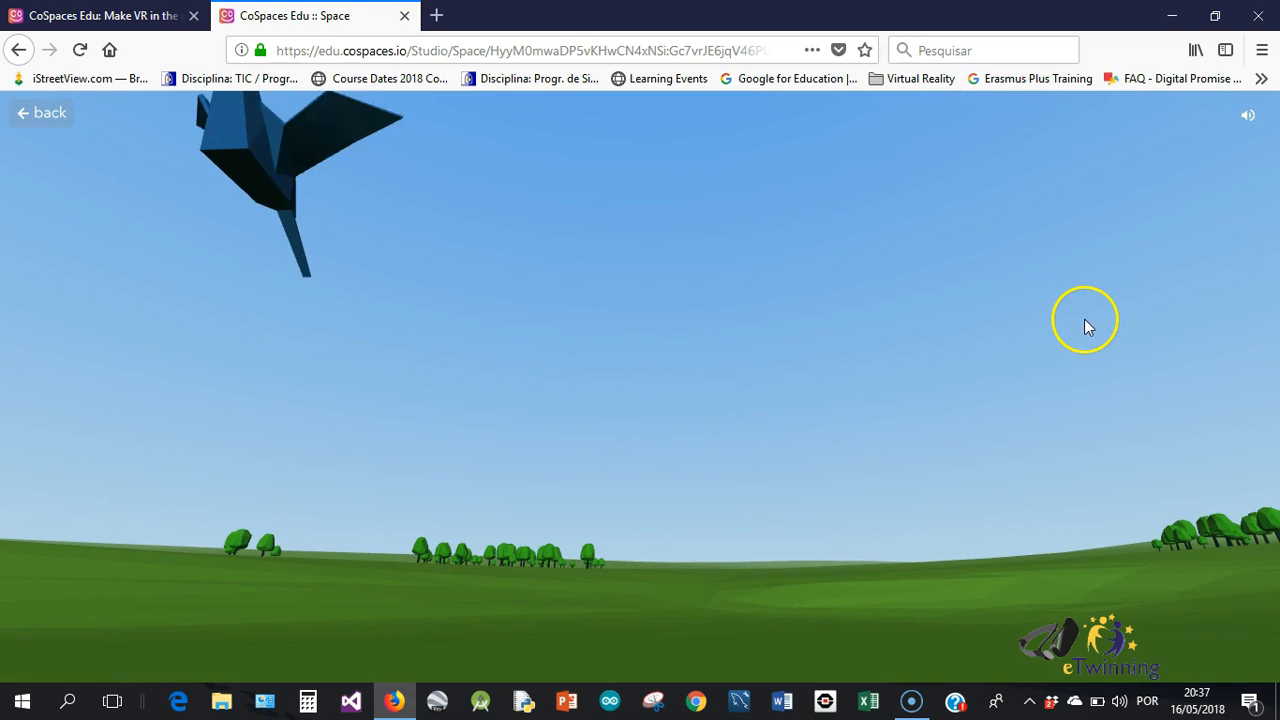
pyautogui.moveTo(1087, 327); pyautogui.dragTo(503, 497)
pyautogui.click(566, 497)
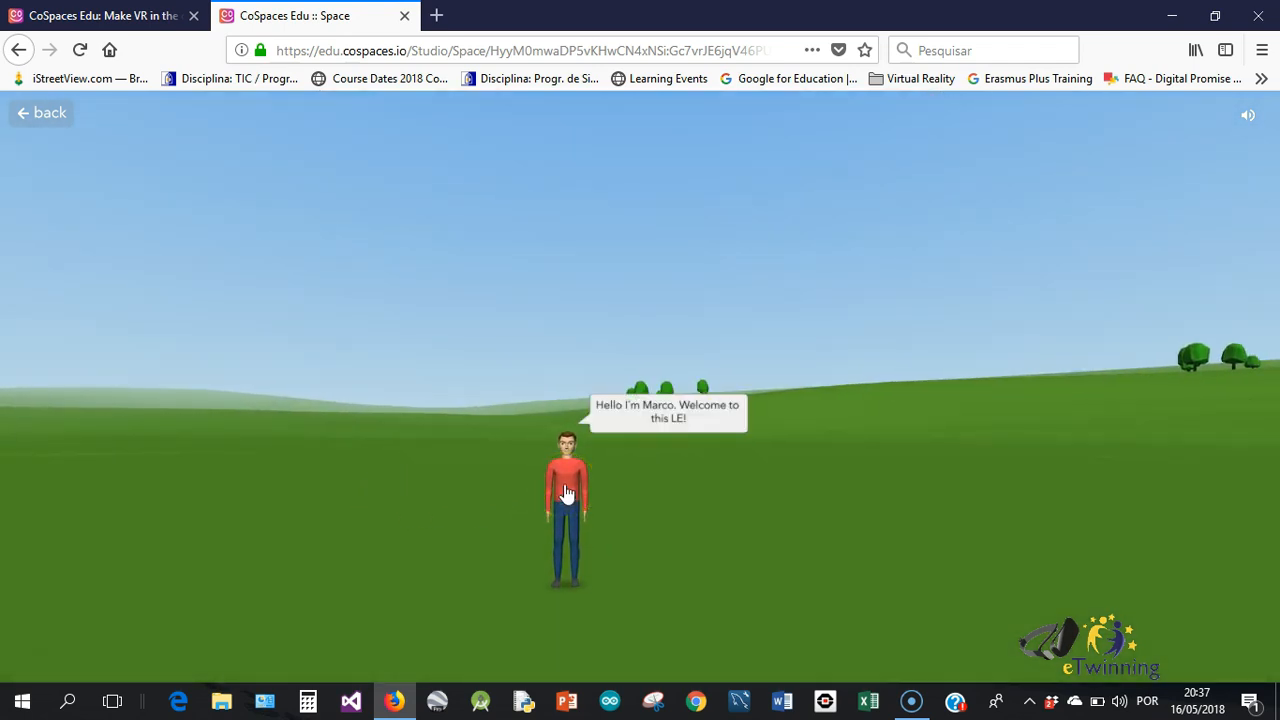